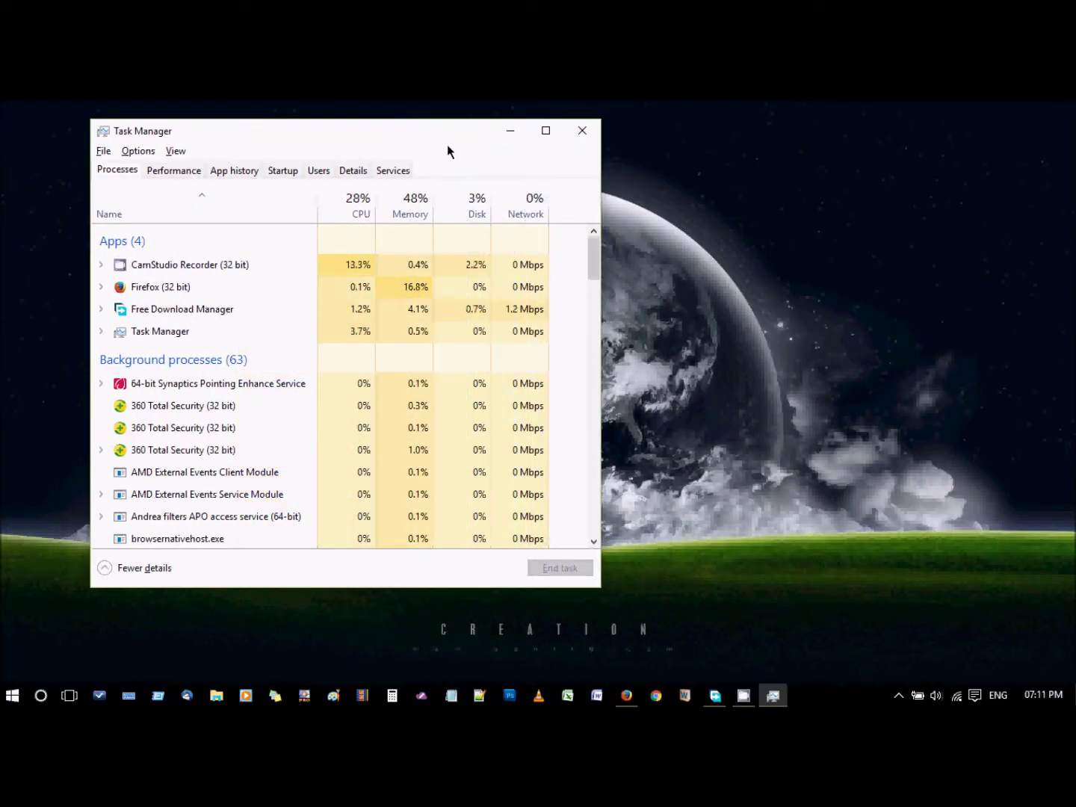
Check the CPU graph on Performance, return to Processes and move Task Manager left.
left_click(174, 170)
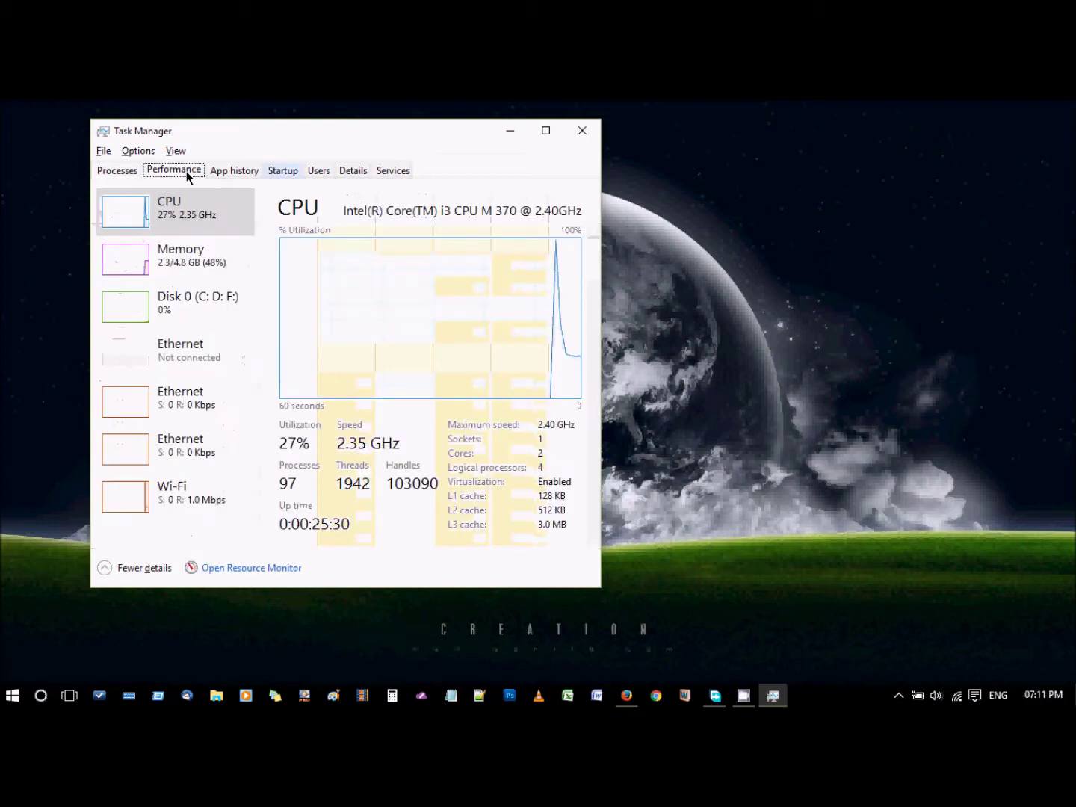
left_click(117, 171)
scroll(177, 402, "down", 1)
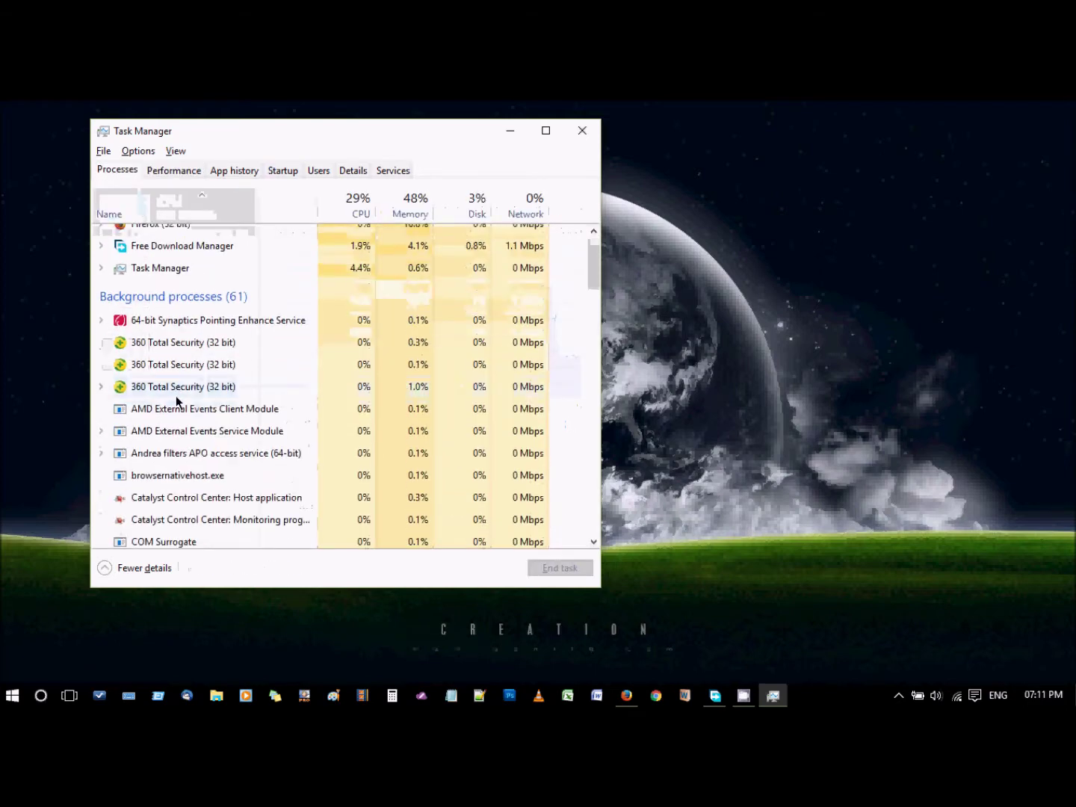
scroll(177, 402, "down", 2)
scroll(178, 401, "down", 2)
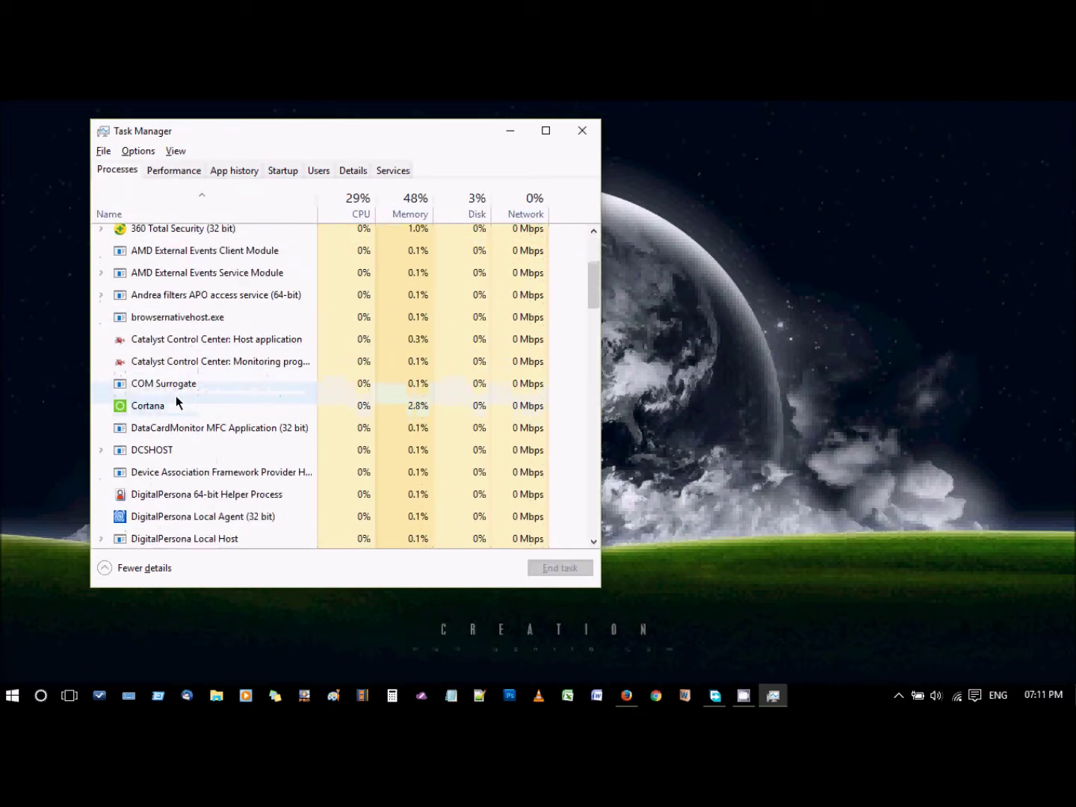
scroll(177, 403, "down", 2)
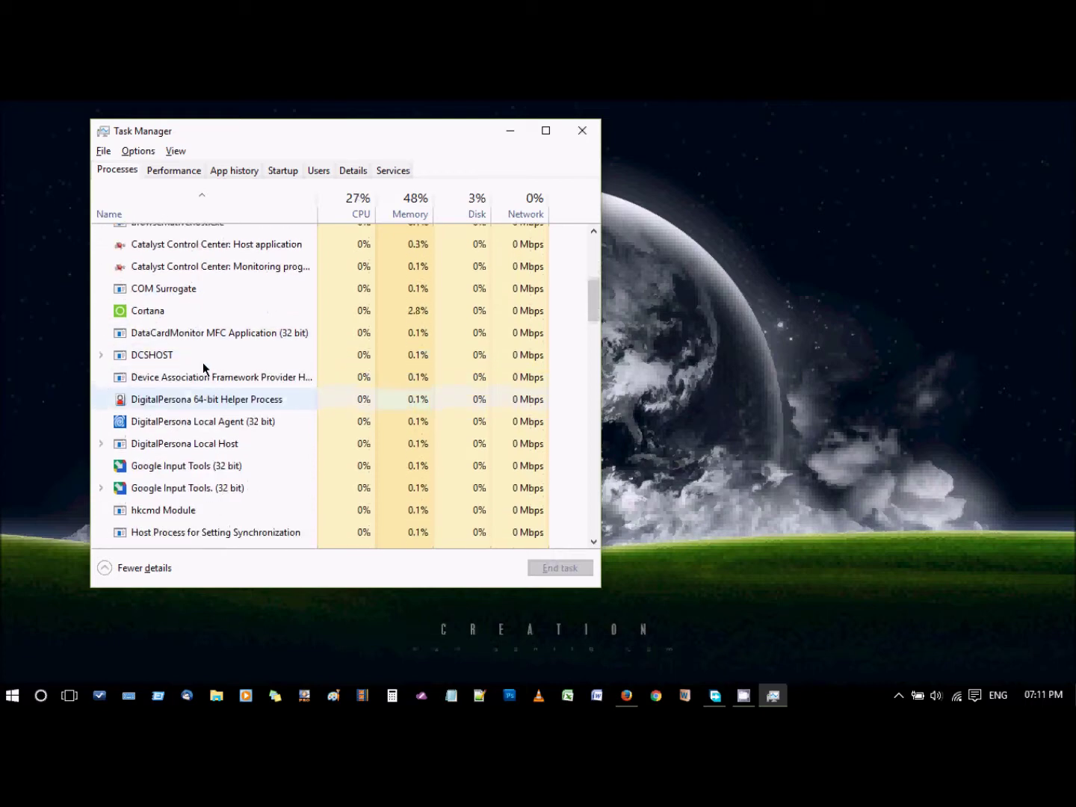
left_click_drag(436, 144, 356, 169)
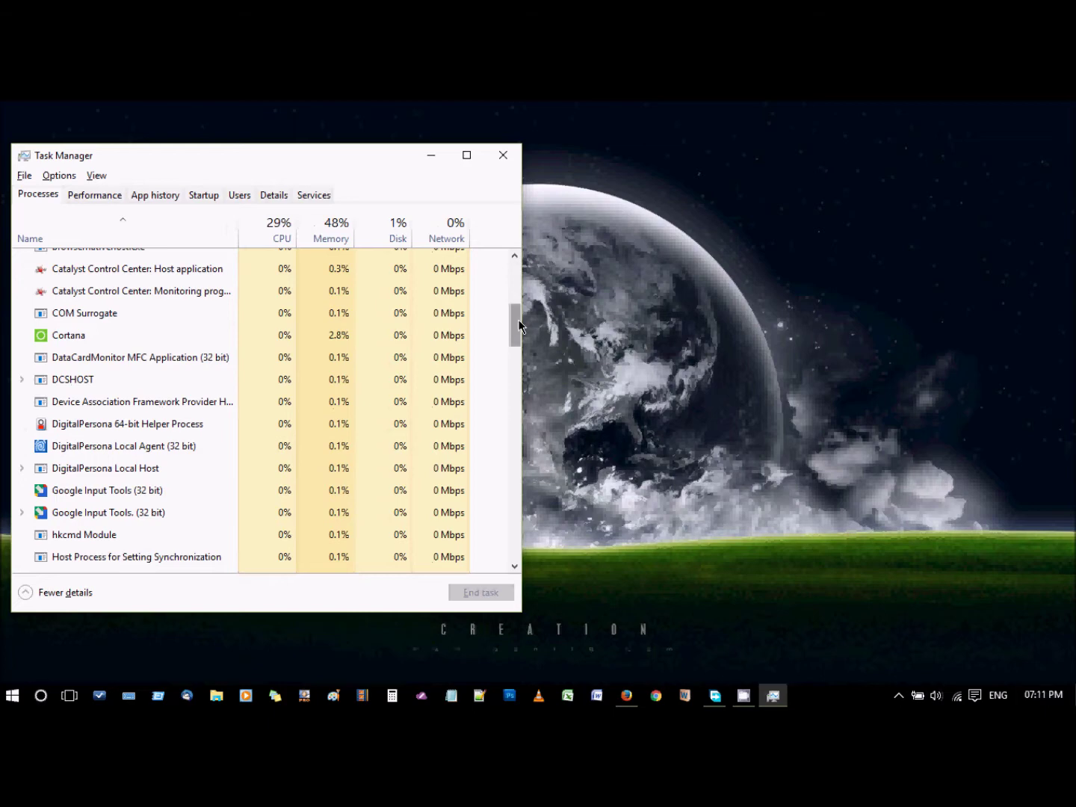
left_click_drag(516, 321, 516, 432)
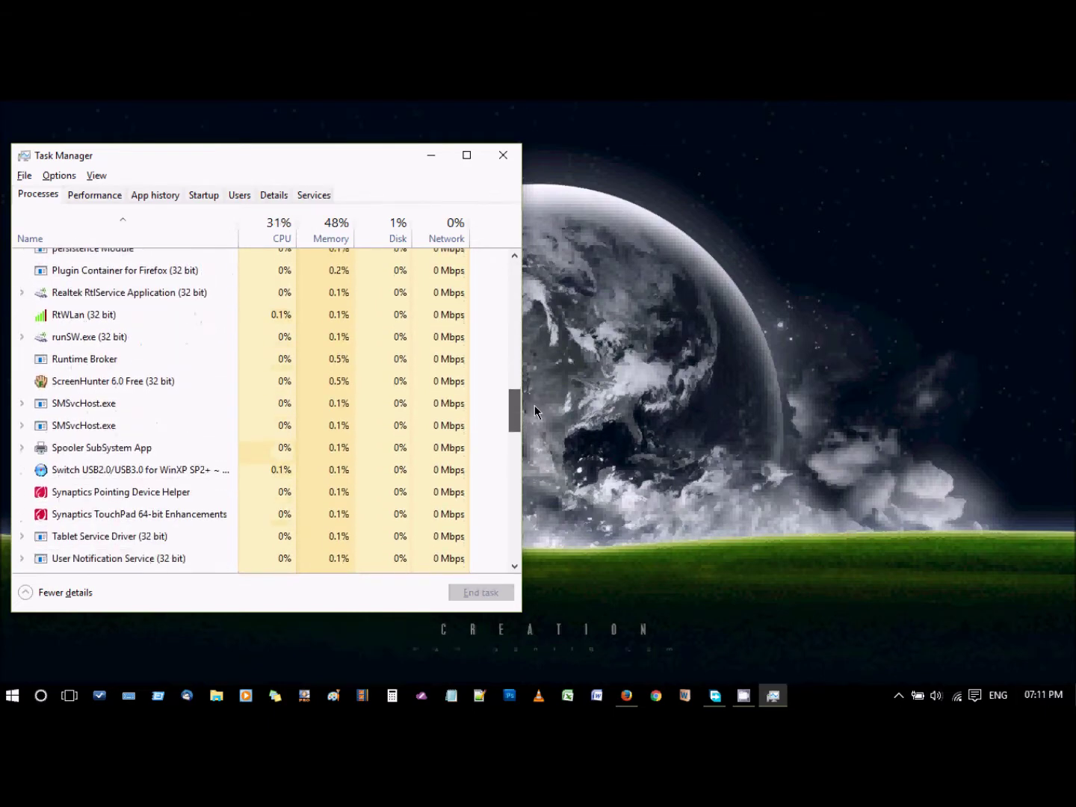
Re-sort processes by name and pick out System and compressed memory (~3% CPU, 2.6% memory).
left_click(142, 240)
scroll(168, 336, "up", 4)
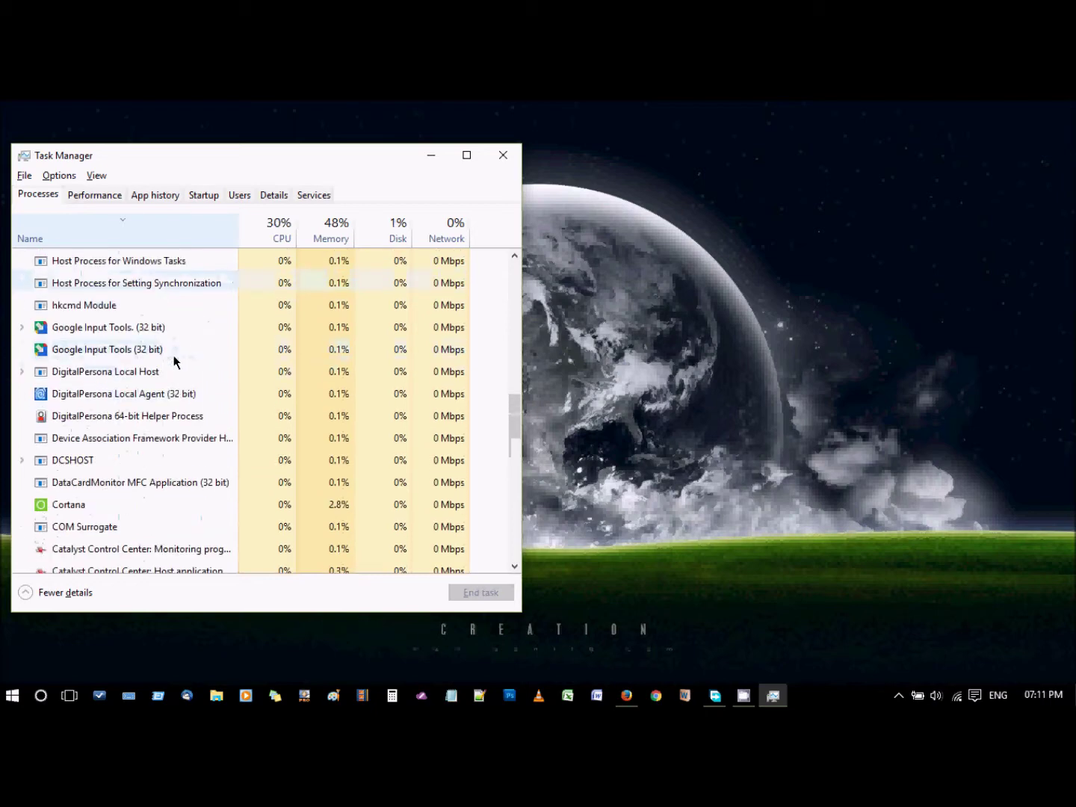
scroll(173, 354, "up", 4)
scroll(175, 362, "up", 5)
scroll(175, 361, "up", 4)
scroll(168, 328, "up", 4)
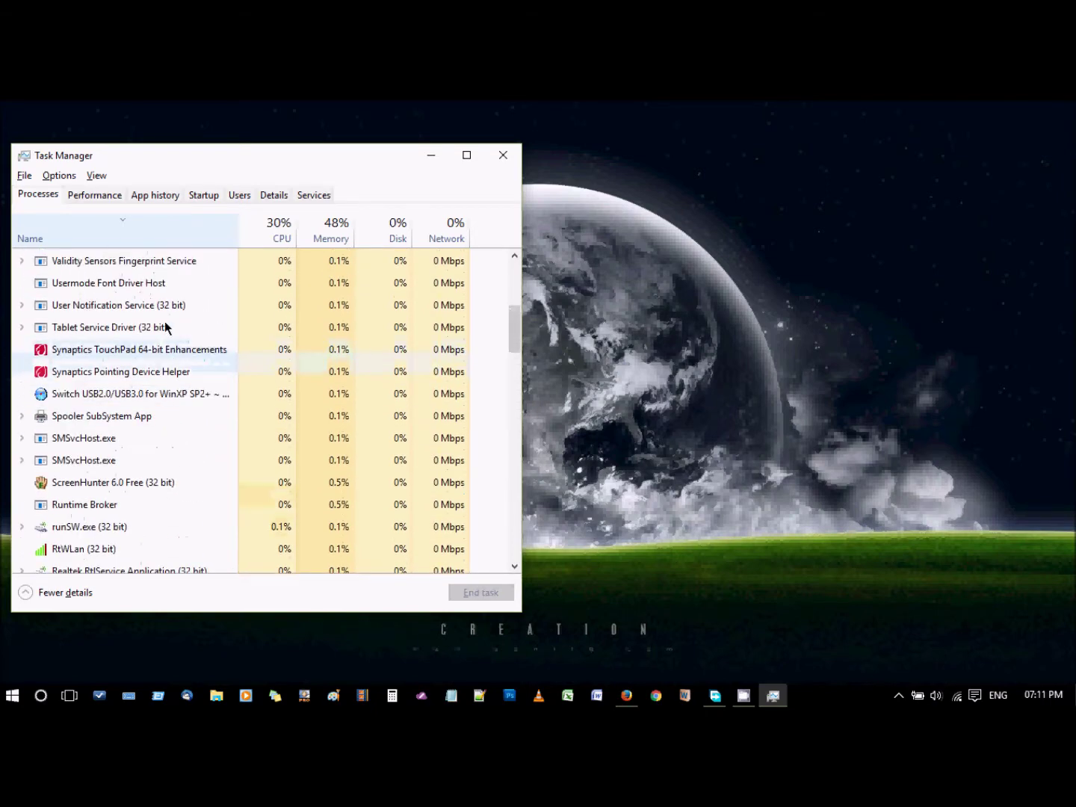
left_click(106, 241)
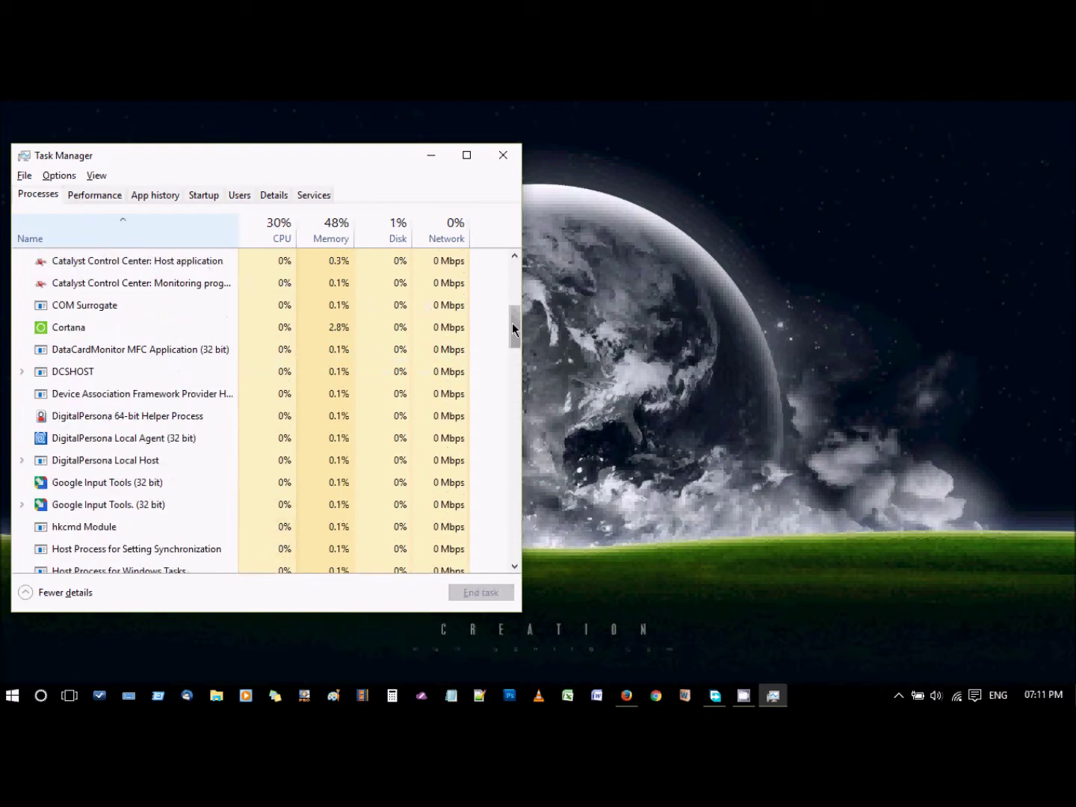
left_click_drag(514, 328, 515, 537)
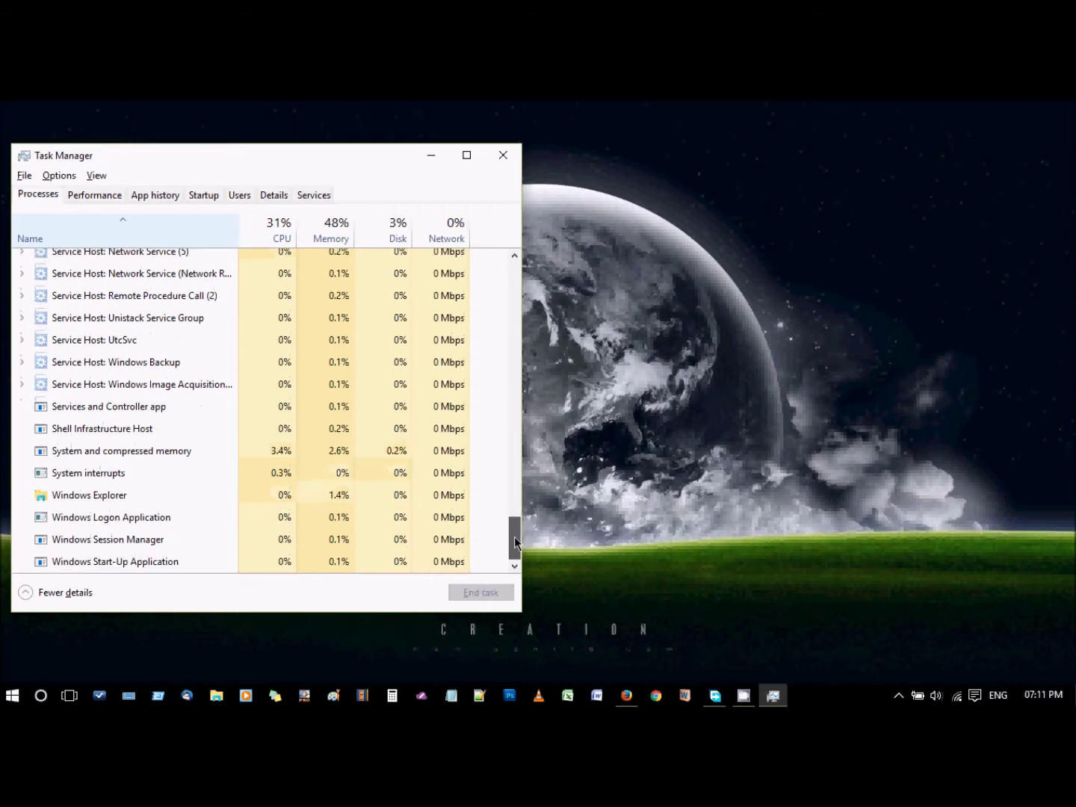
left_click(168, 452)
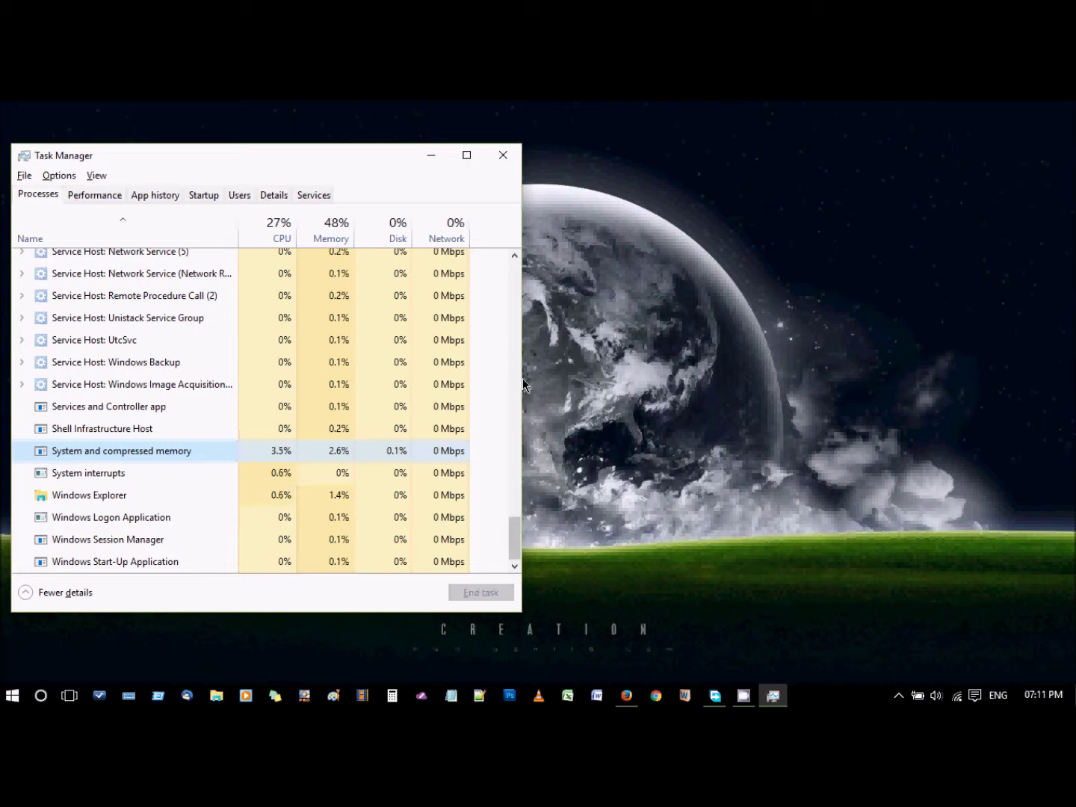
Widen Task Manager and show System and compressed memory's usage in megabytes (50.2 MB).
left_click_drag(520, 388, 635, 389)
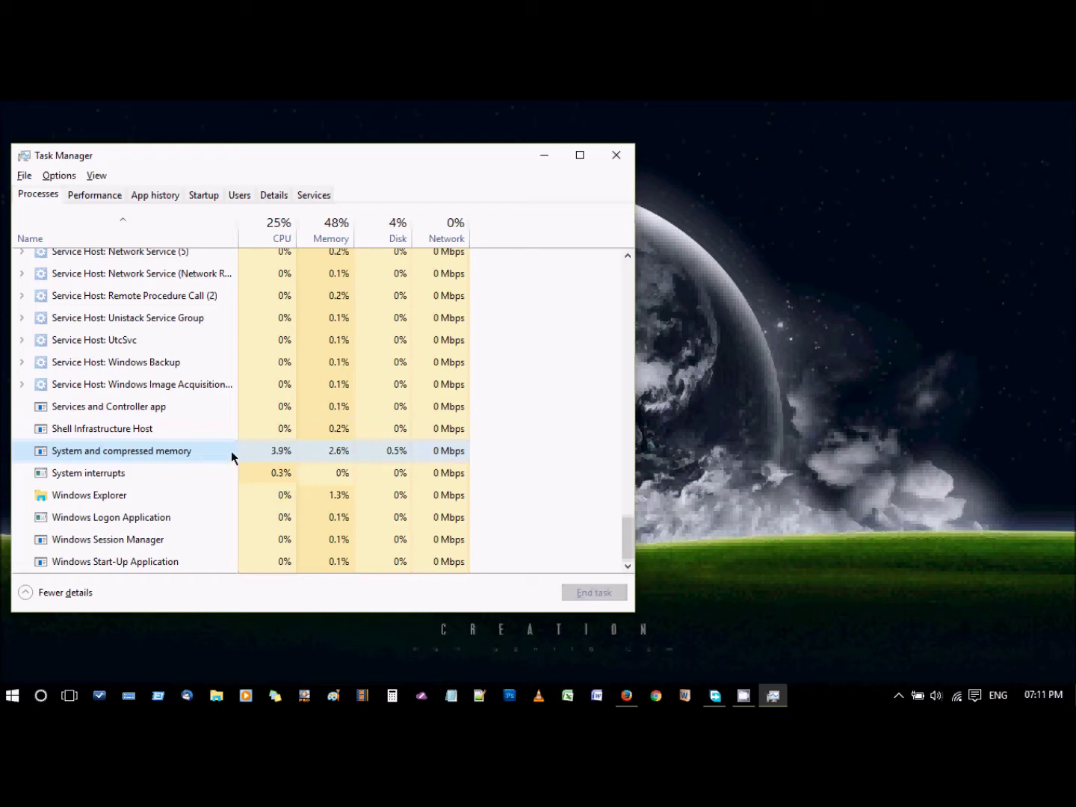
right_click(326, 452)
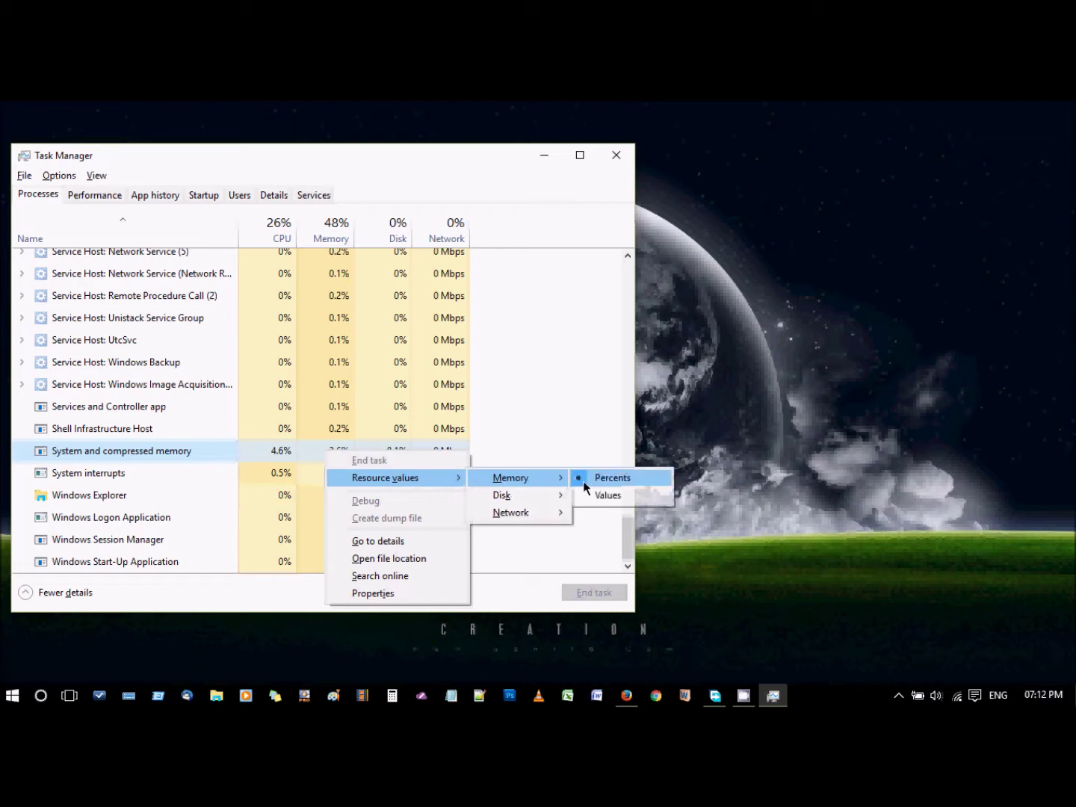
left_click(590, 494)
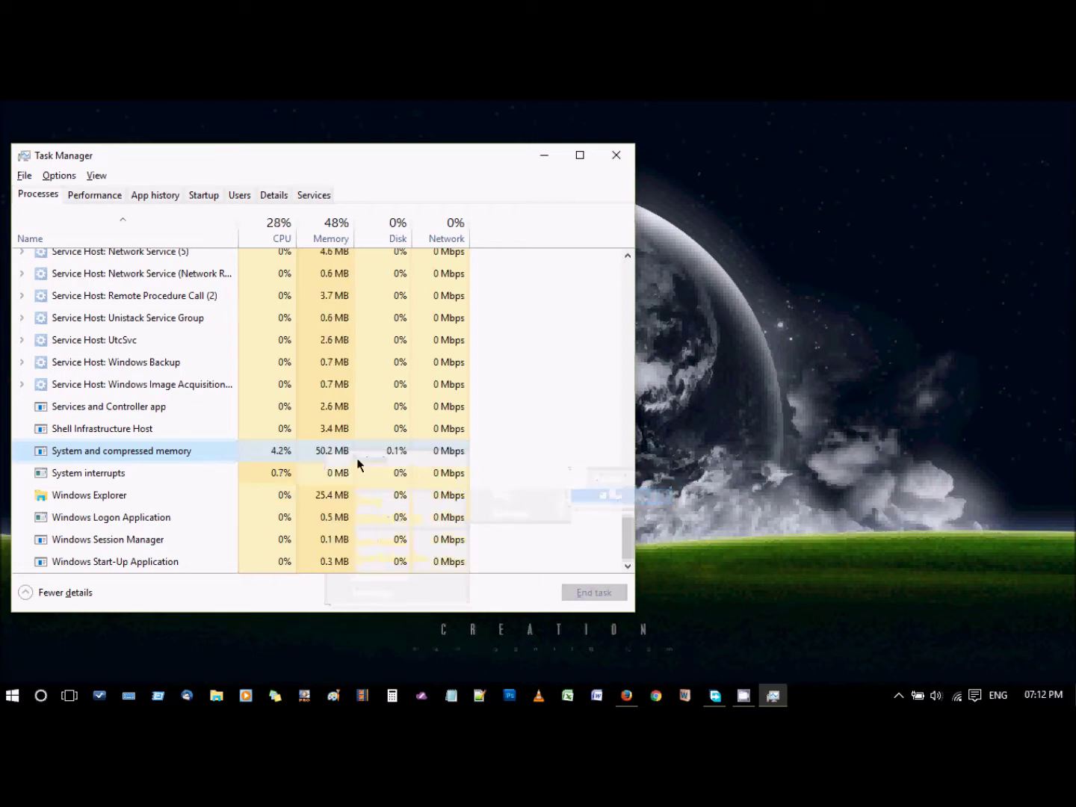
Switch memory display back to percentages and move Task Manager to the right.
right_click(316, 452)
mouse_move(501, 475)
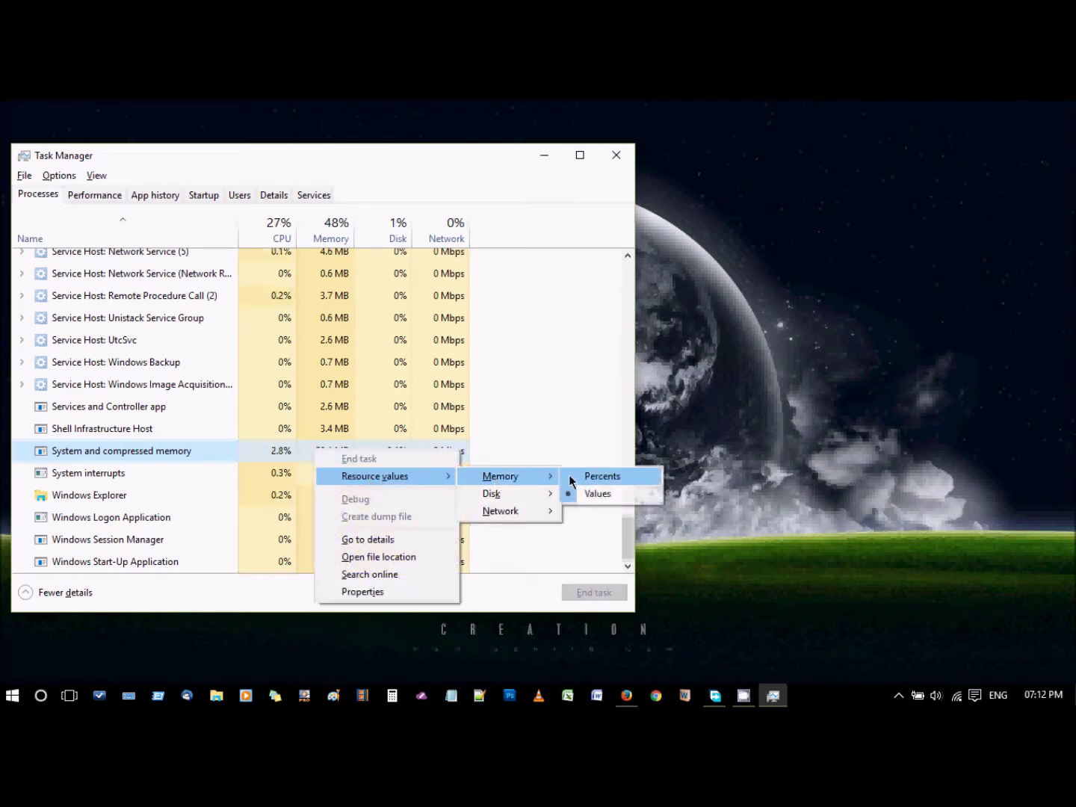
left_click(578, 474)
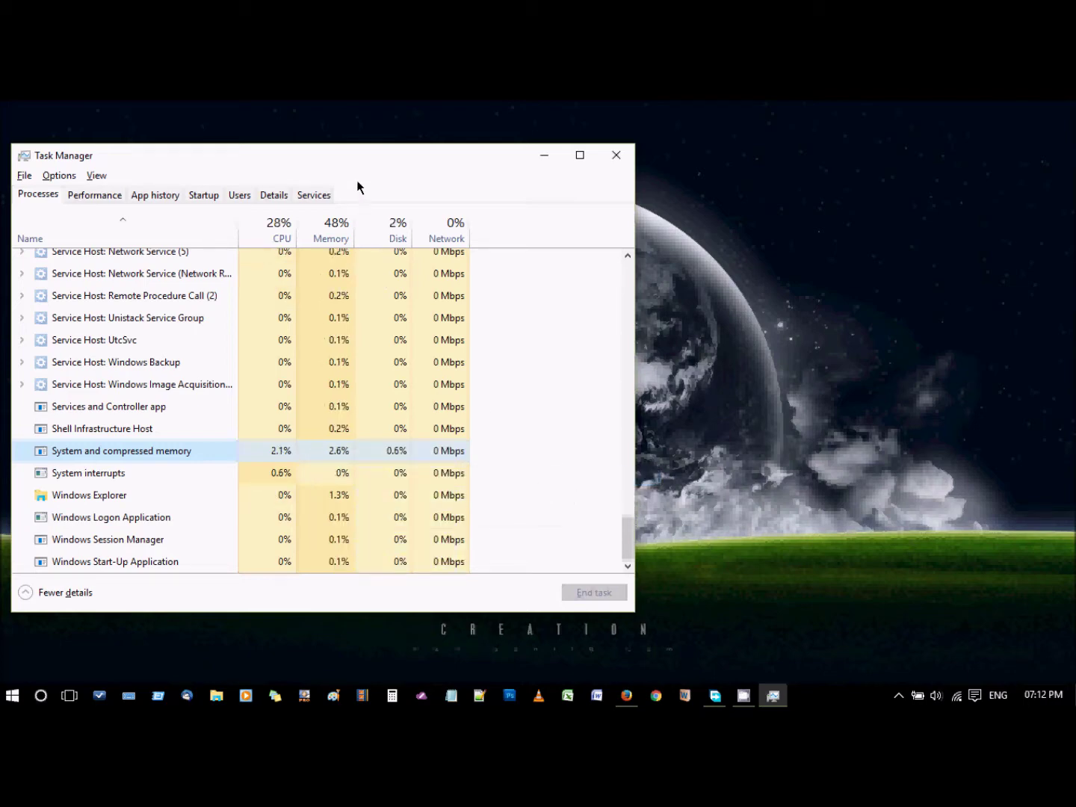
left_click_drag(343, 168, 768, 154)
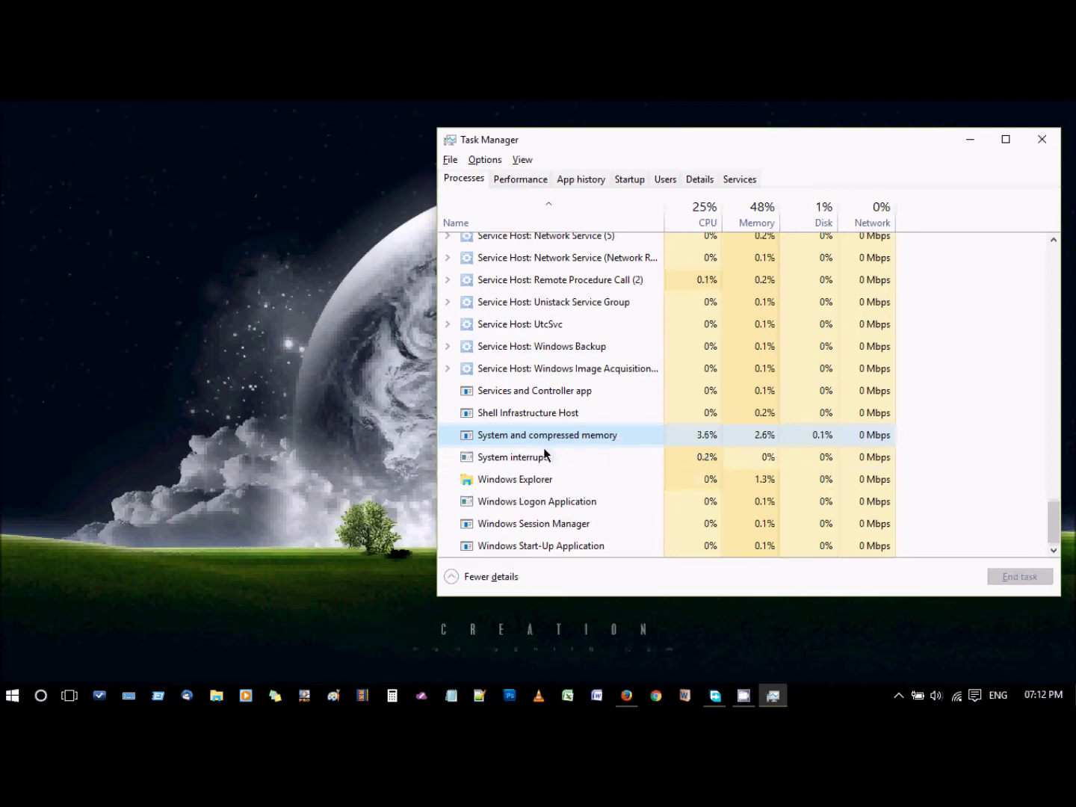
Open Computer Management from the Start menu's This PC tile and show Device Manager.
left_click(15, 698)
right_click(252, 312)
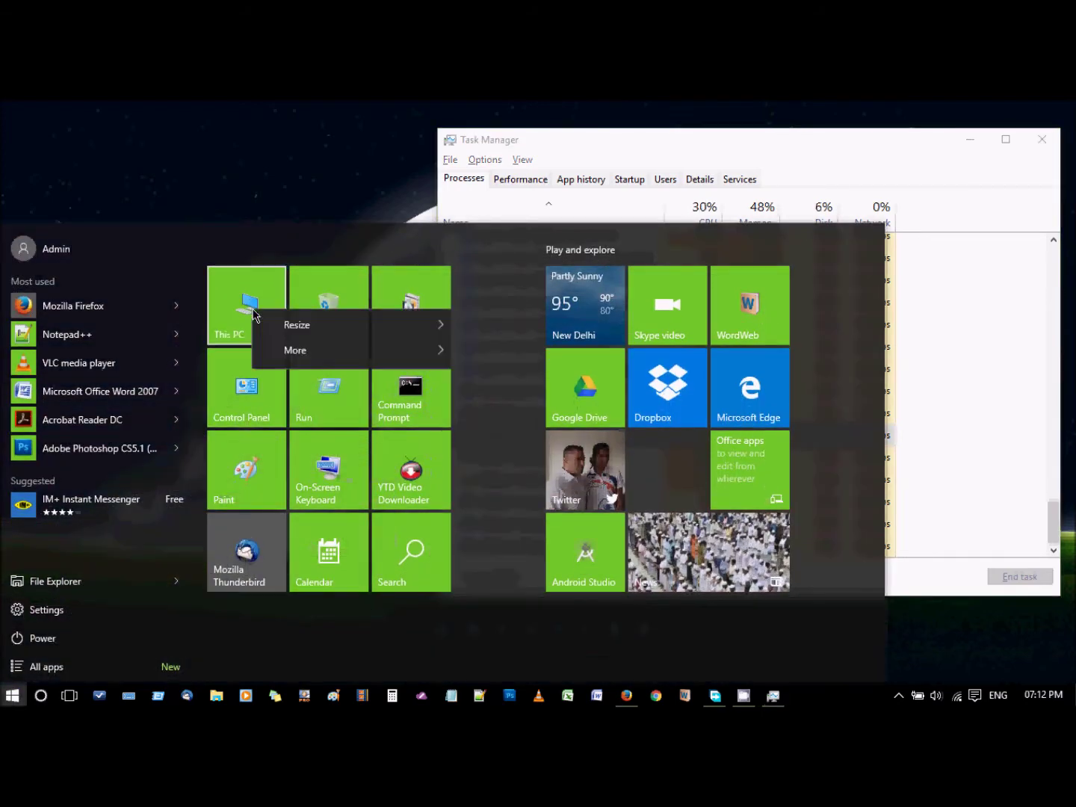
mouse_move(353, 379)
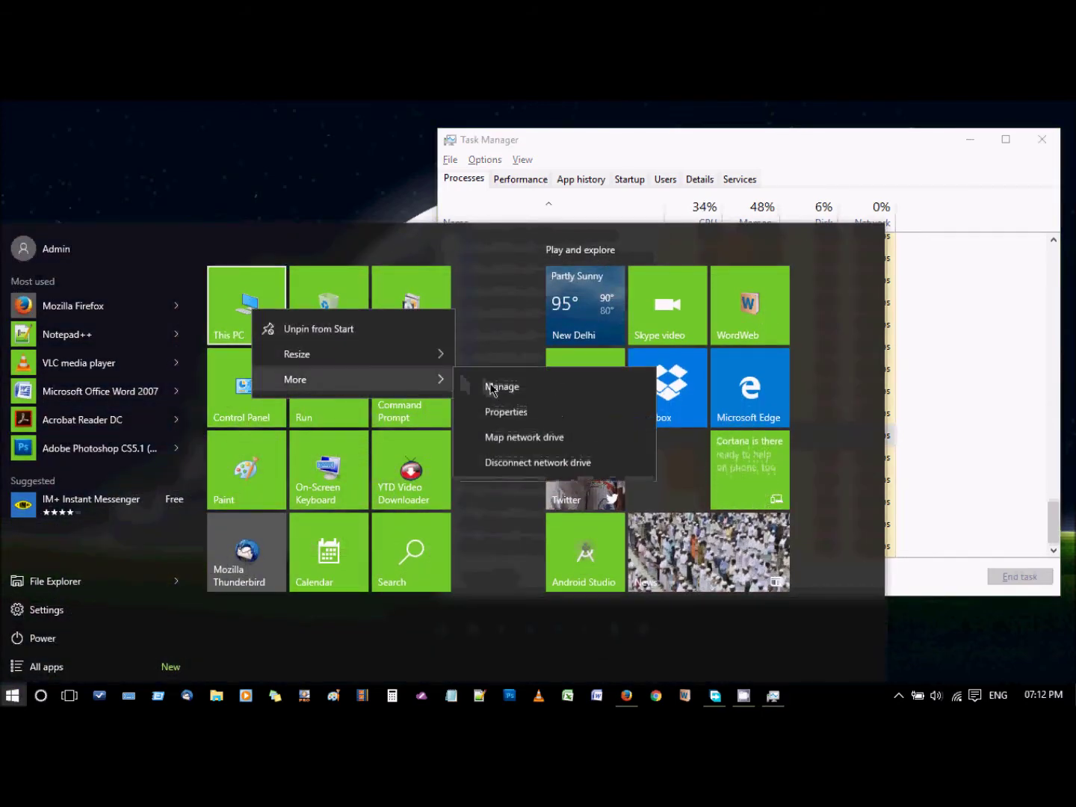
left_click(495, 390)
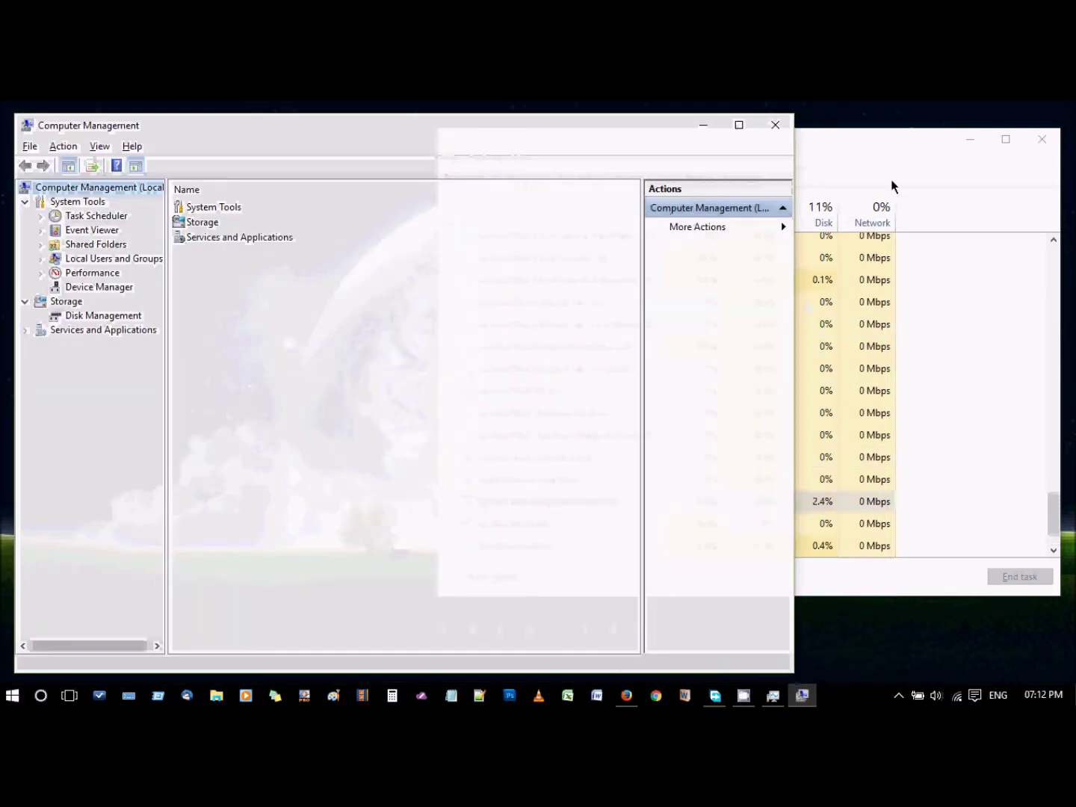
left_click(893, 187)
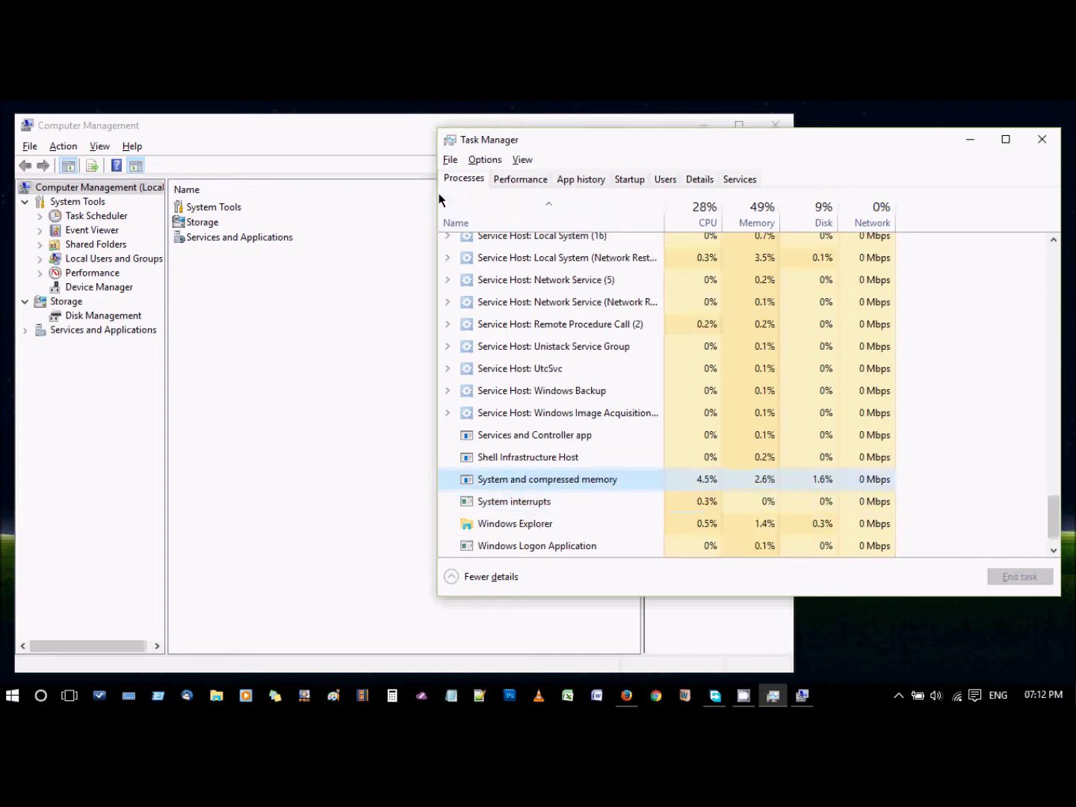
mouse_move(439, 199)
left_mouse_down()
mouse_move(616, 217)
mouse_move(589, 218)
left_mouse_up()
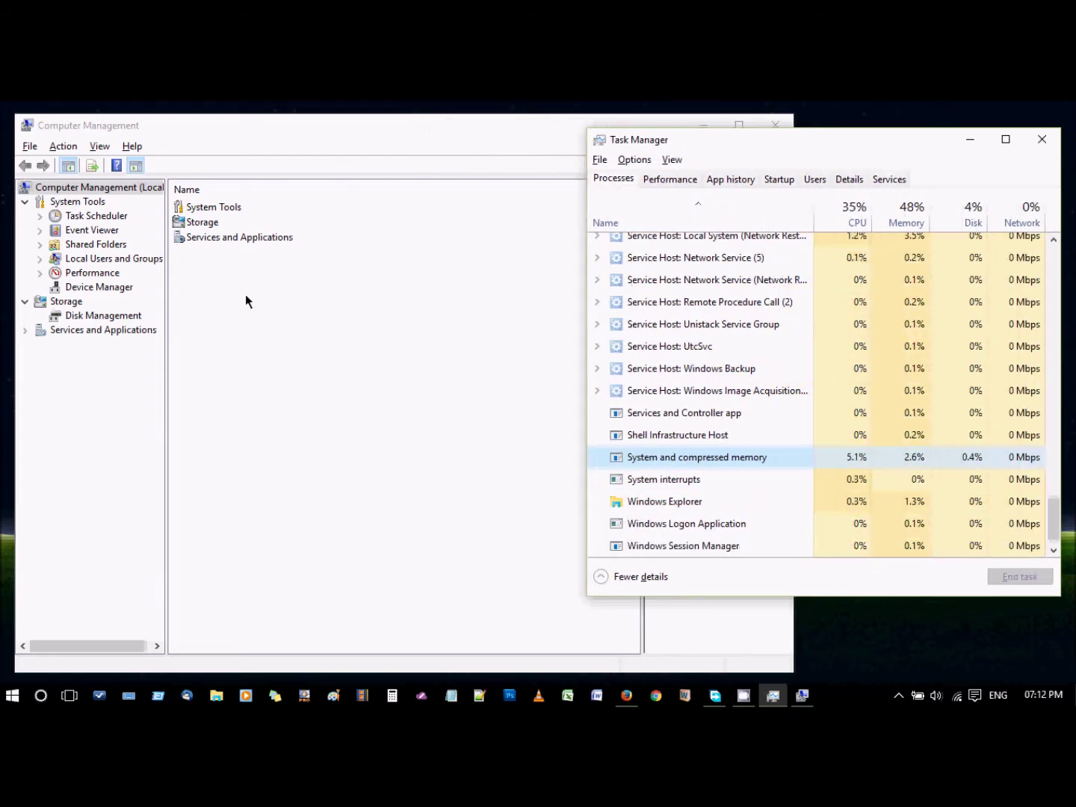
left_click(99, 287)
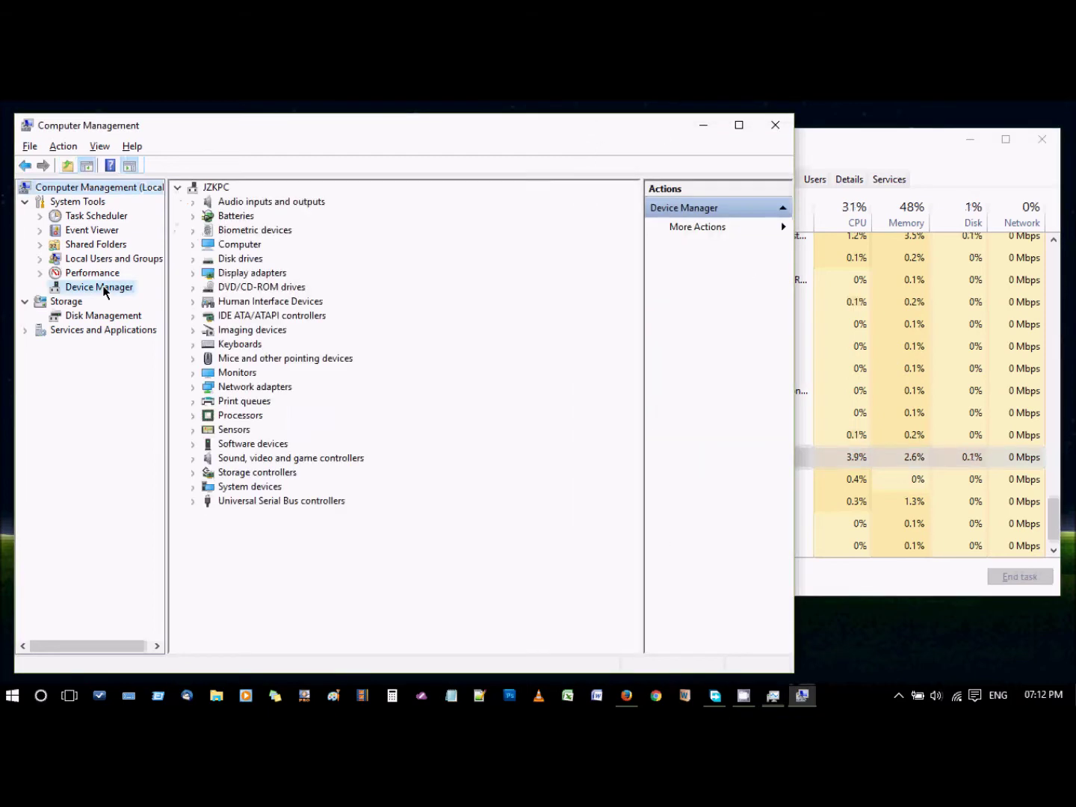
Expand Display adapters, start uninstalling the AMD Radeon HD 5000 adapter, then cancel.
left_click(193, 273)
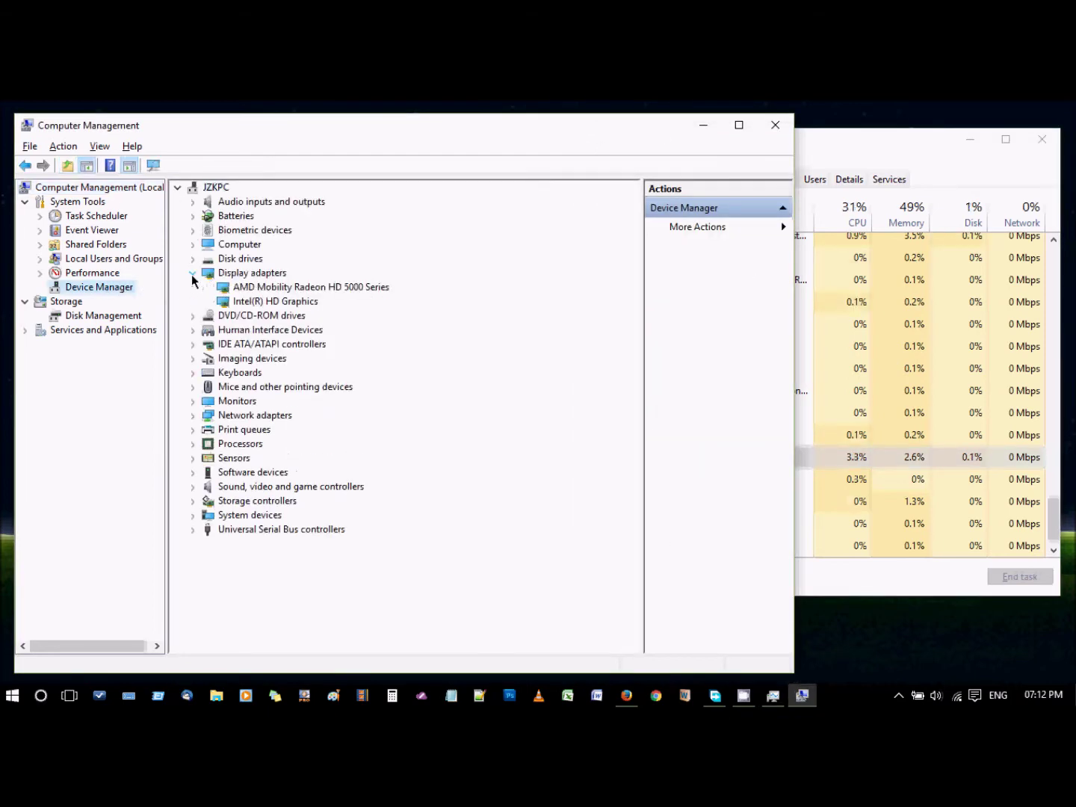
left_click(312, 287)
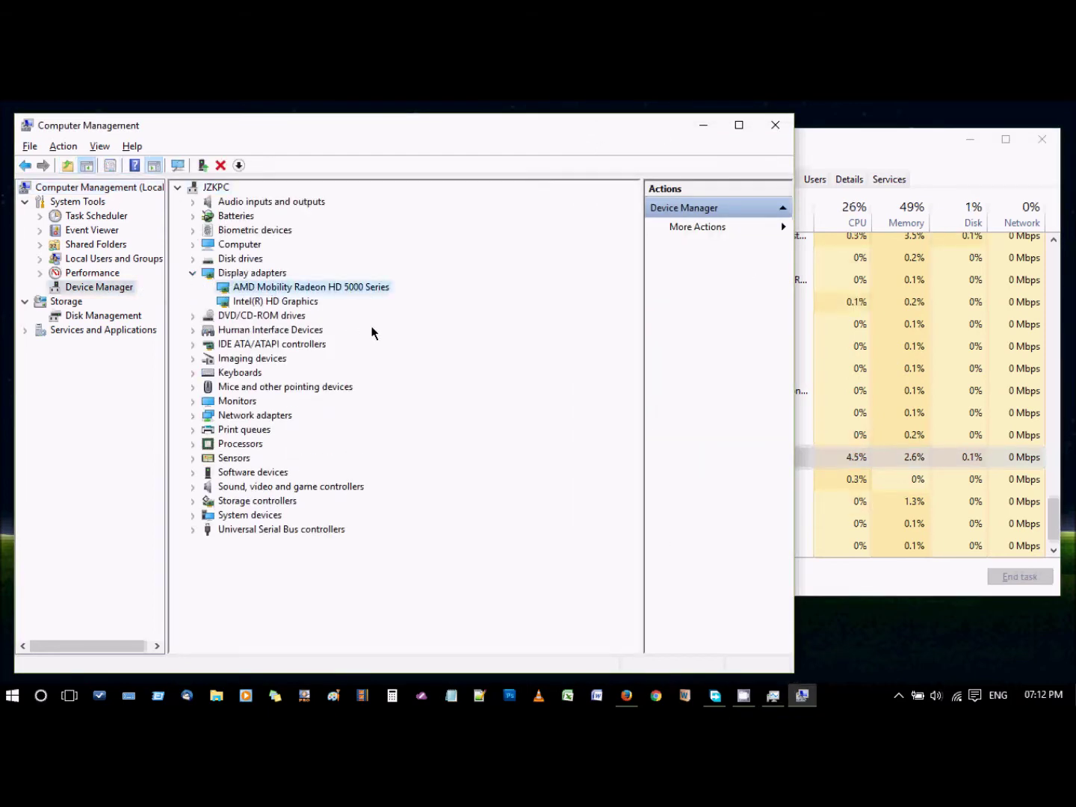
right_click(291, 292)
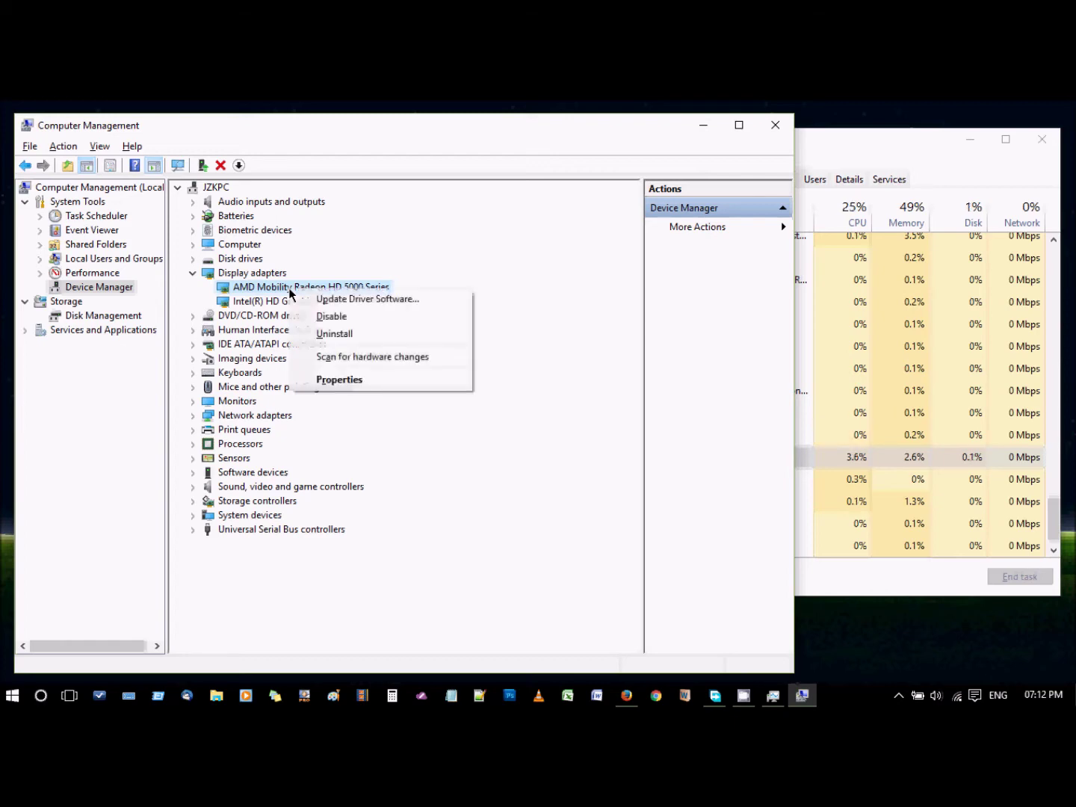
left_click(343, 335)
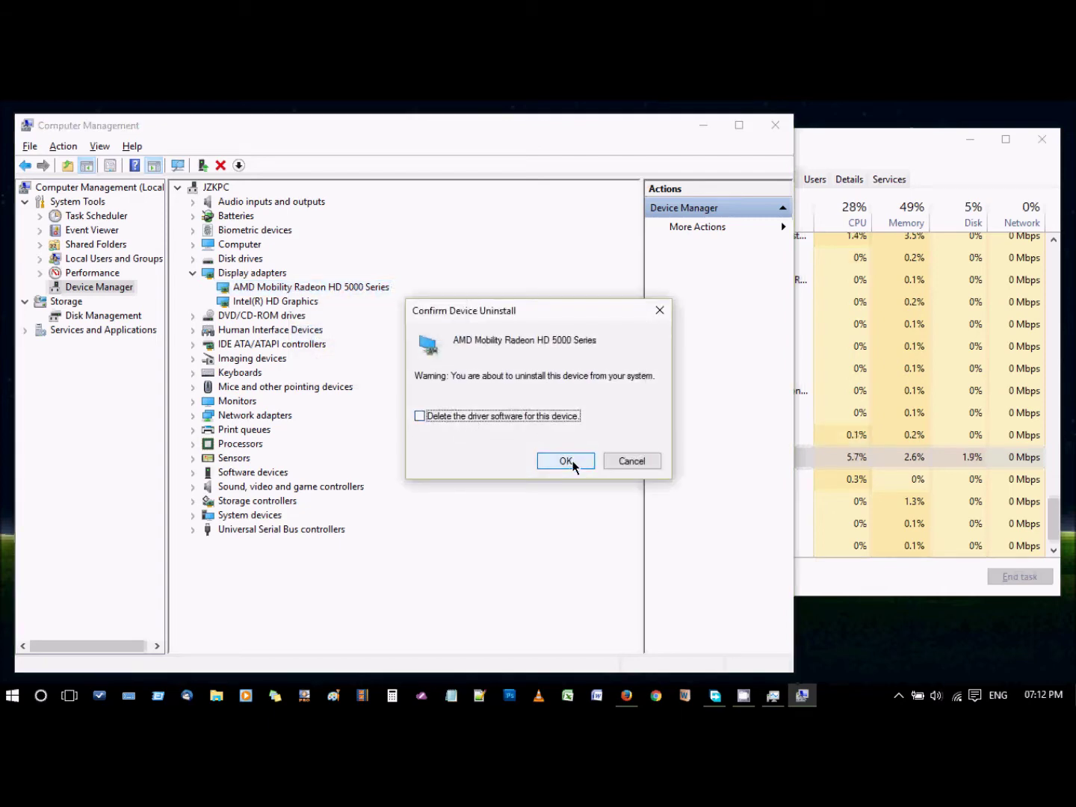
left_click(627, 461)
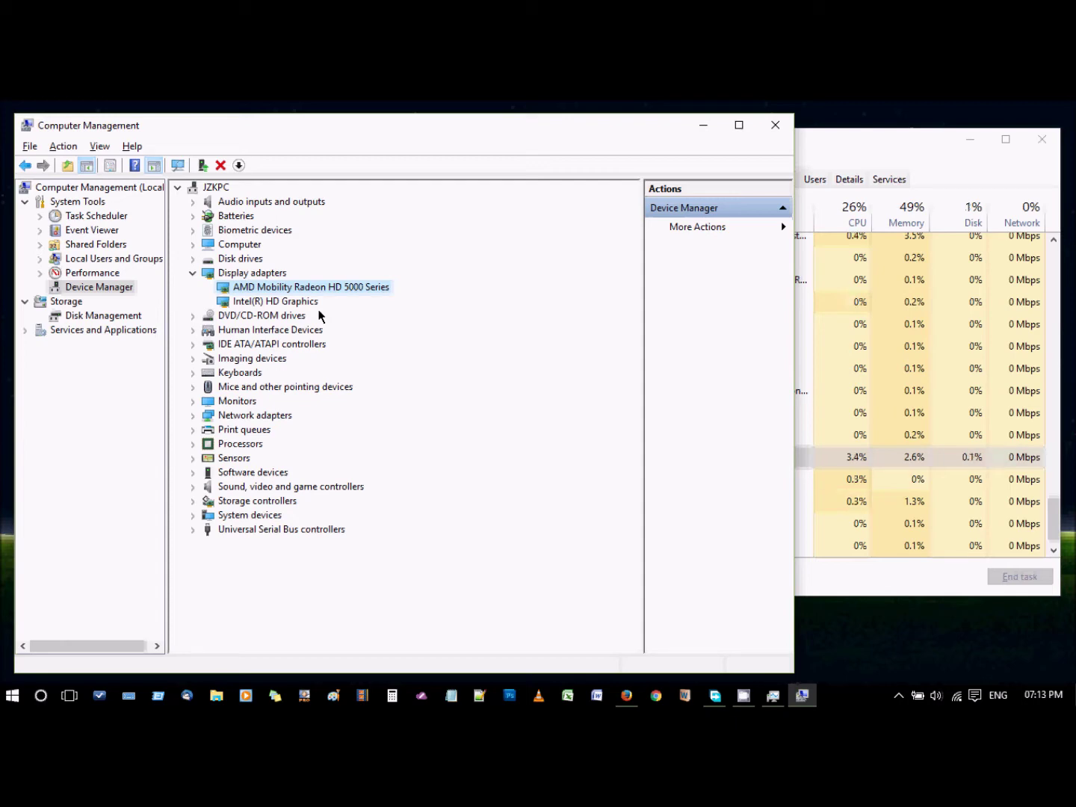
Cancel Update Driver Software for the AMD adapter, close Computer Management and move Task Manager left.
right_click(328, 287)
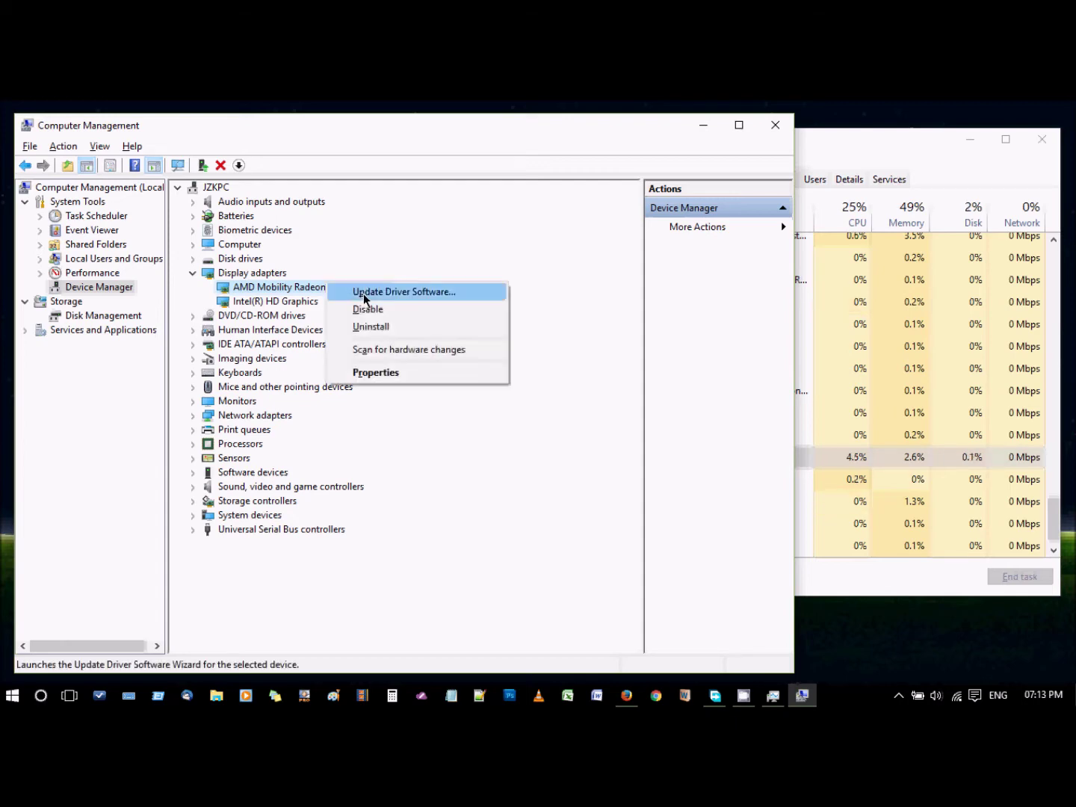
left_click(366, 293)
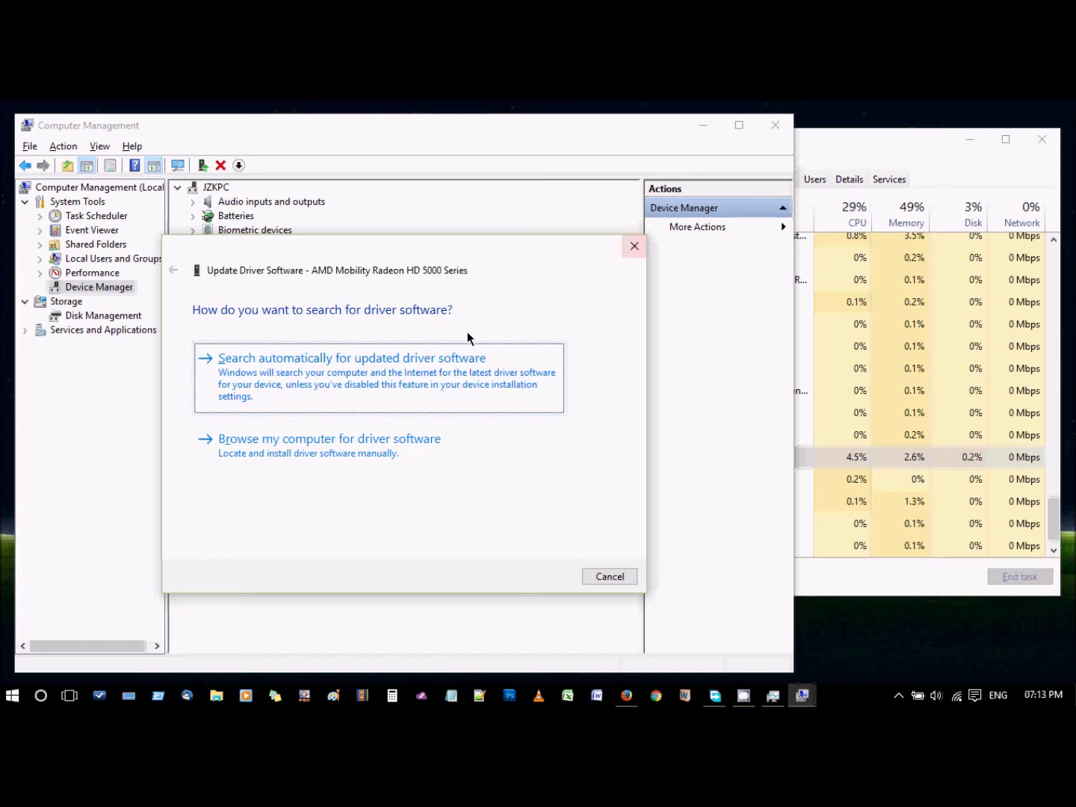
left_click(634, 246)
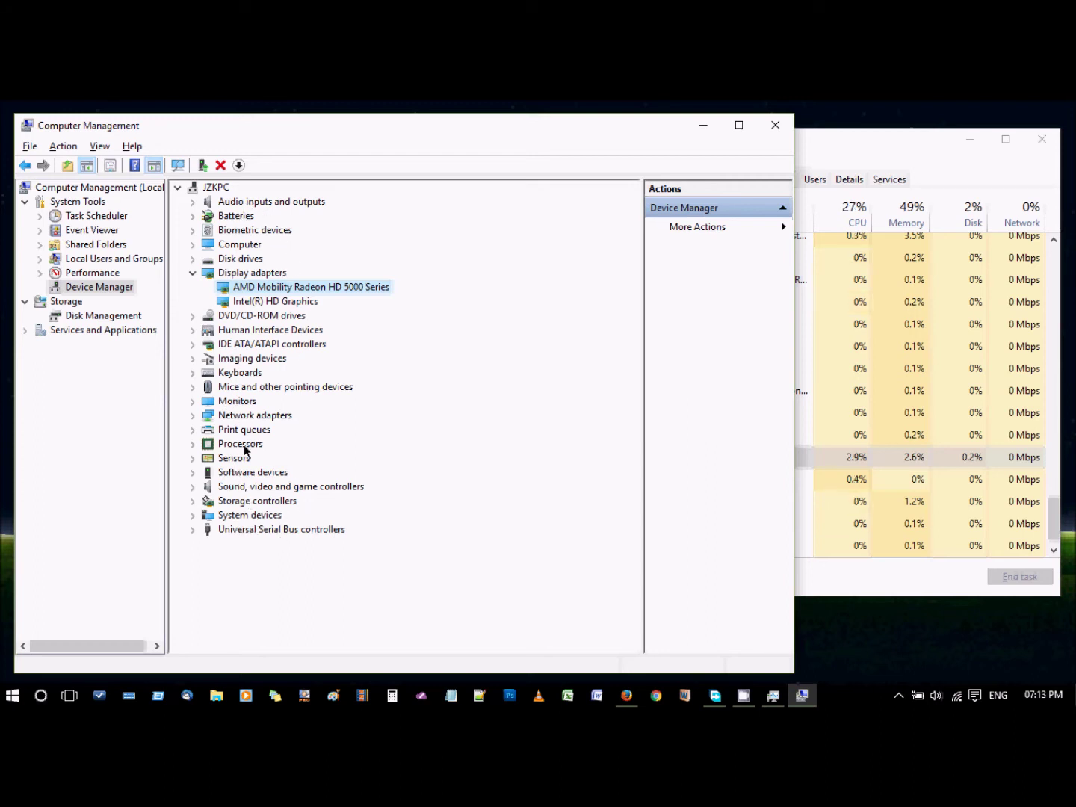
left_click(774, 125)
mouse_move(762, 144)
left_mouse_down()
mouse_move(282, 156)
mouse_move(186, 169)
left_mouse_up()
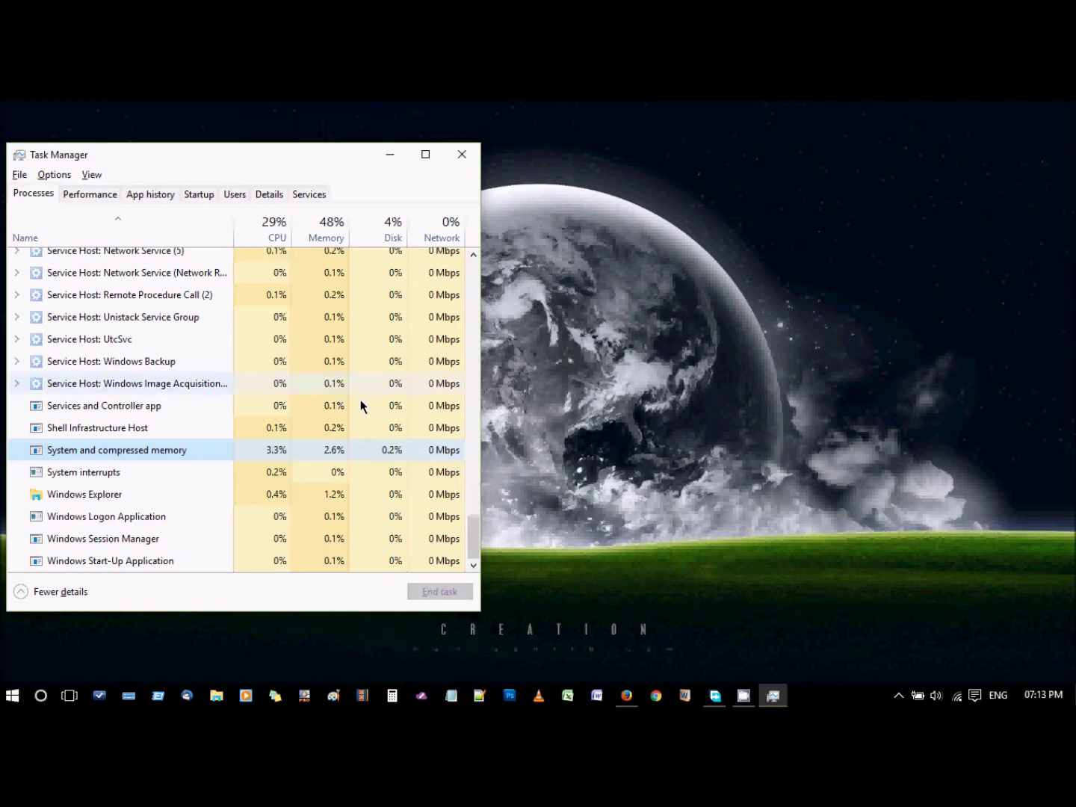
Open Power Options from the battery icon in the system tray.
left_click(167, 451)
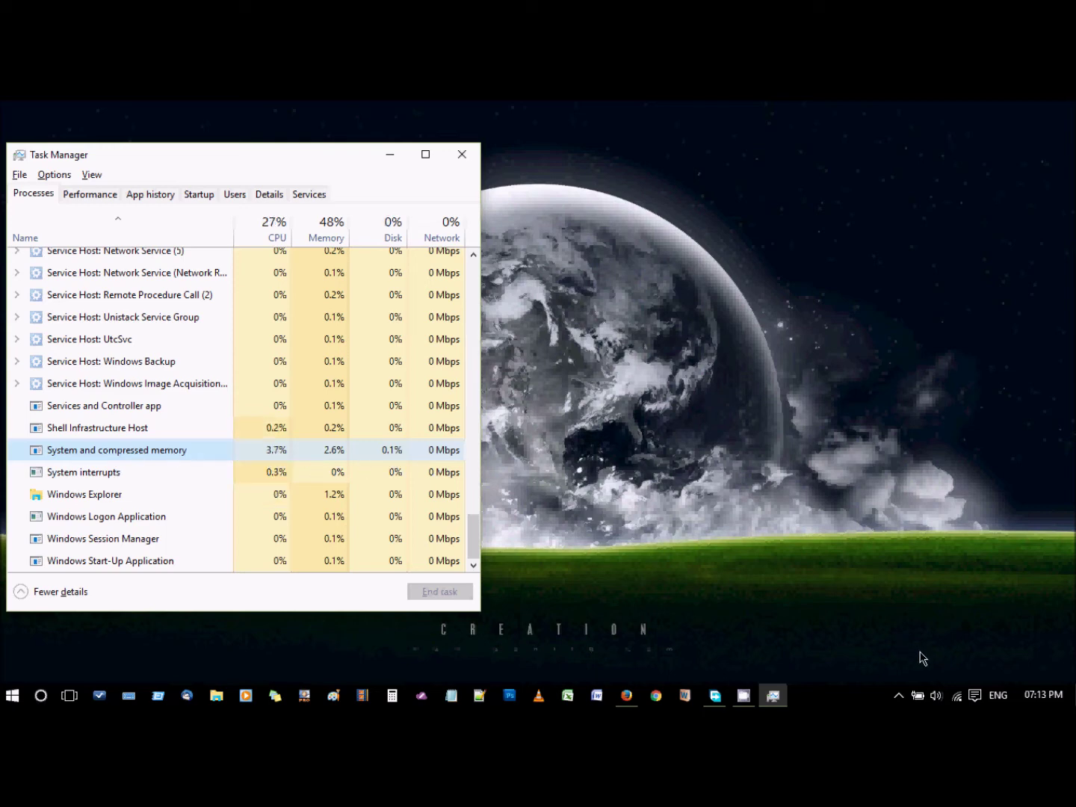
right_click(919, 698)
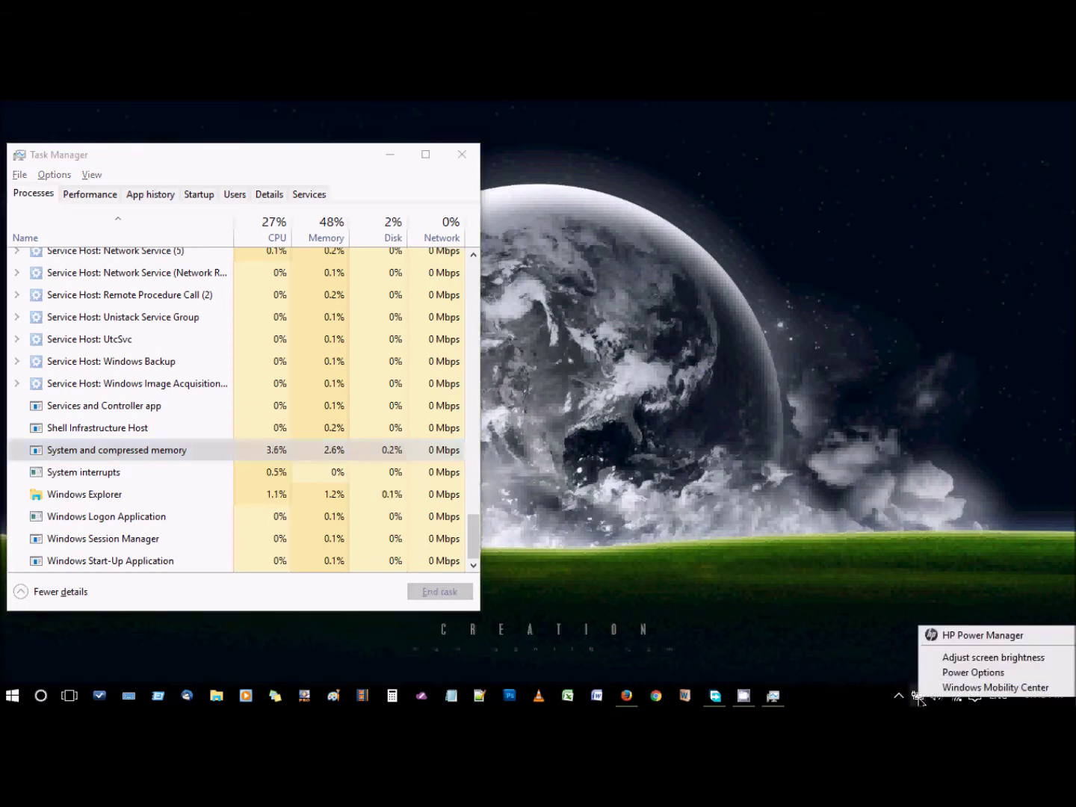
left_click(768, 586)
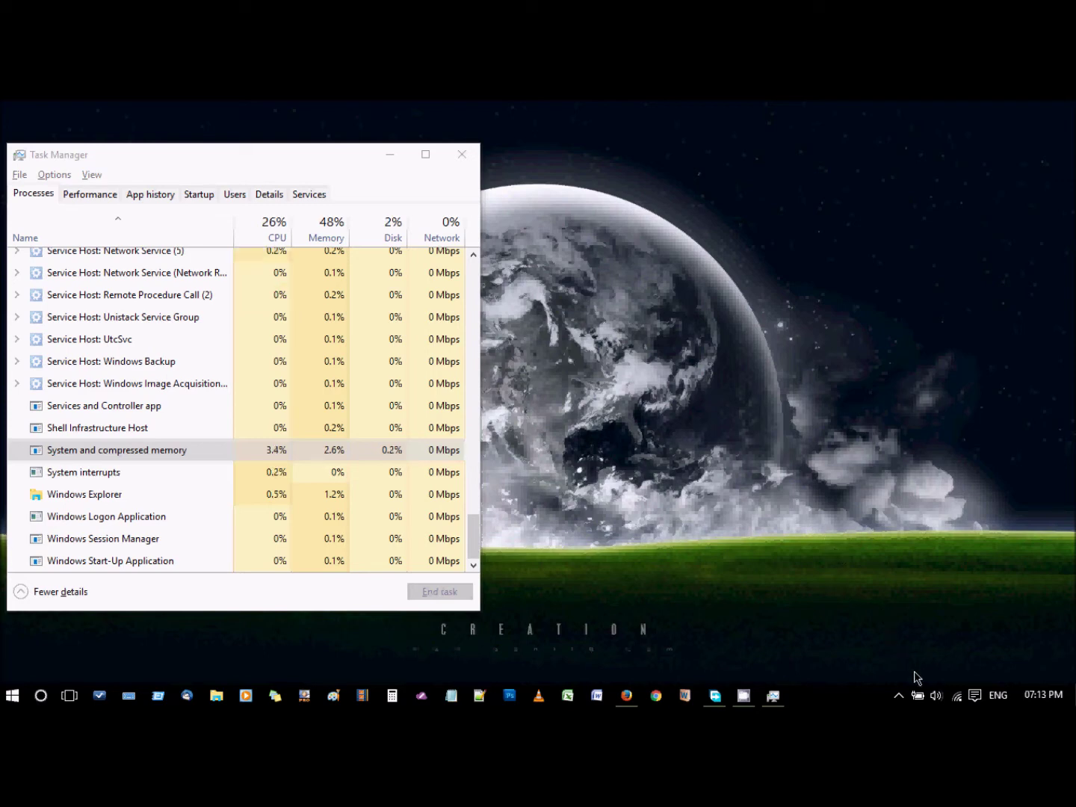
mouse_move(919, 697)
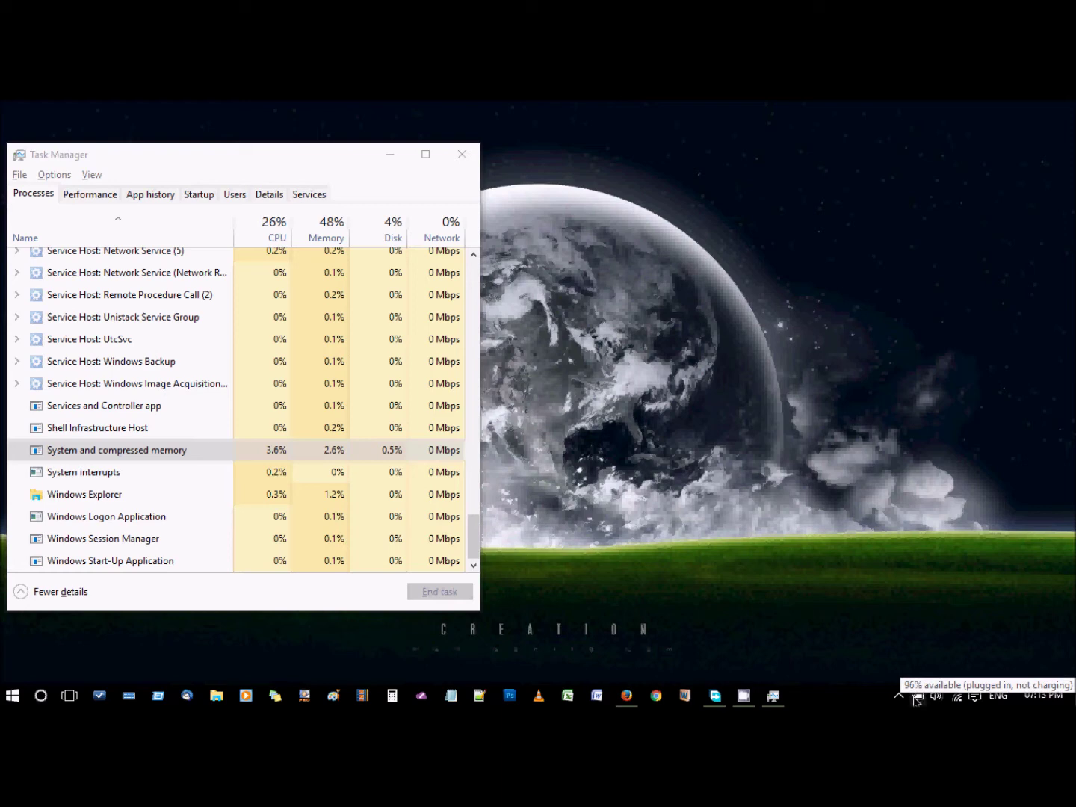
right_click(917, 698)
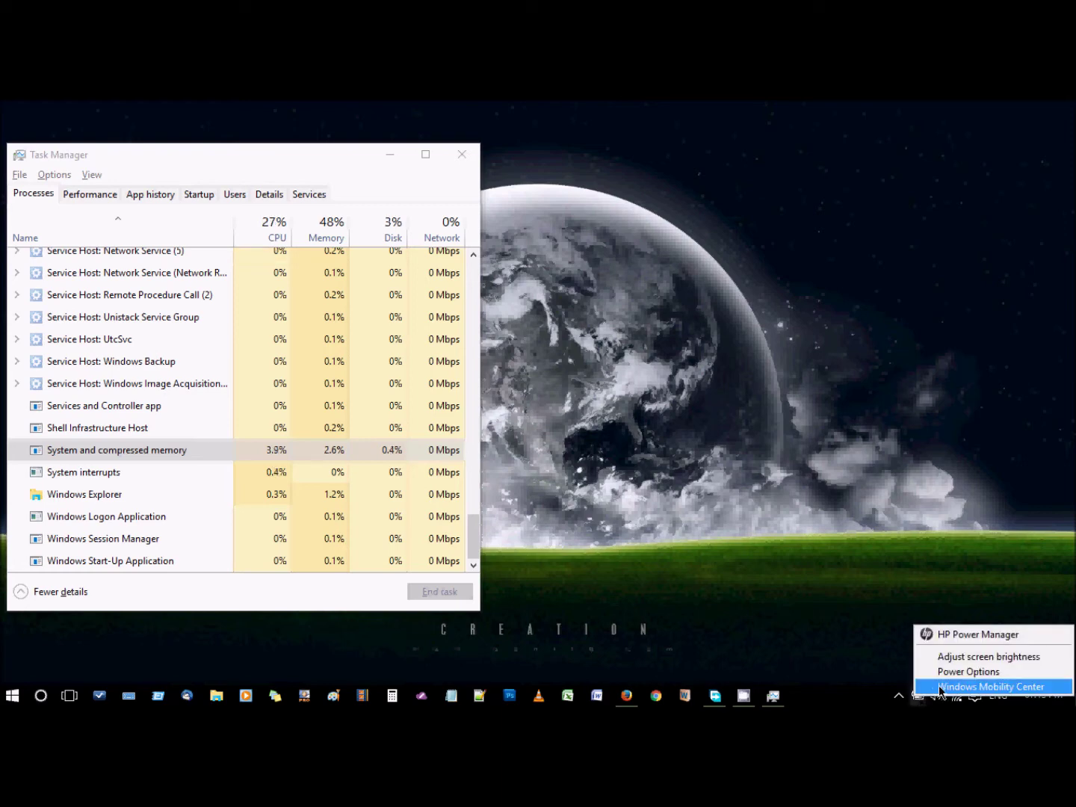
left_click(959, 672)
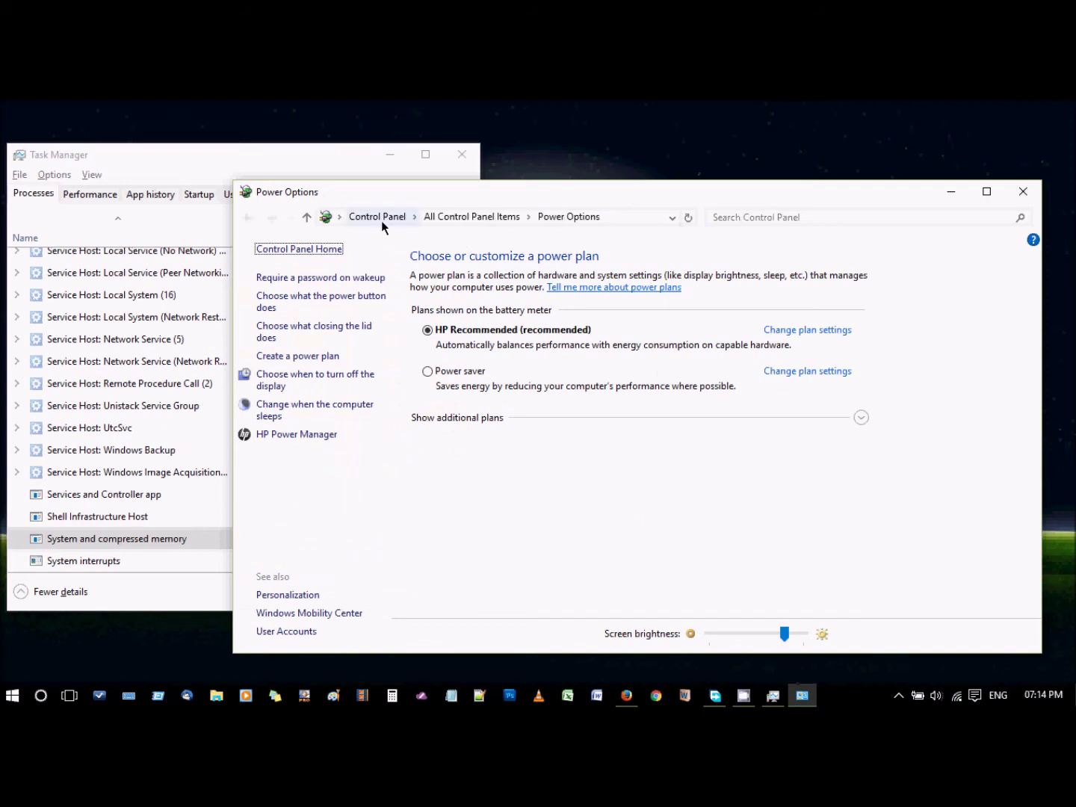
left_click(484, 219)
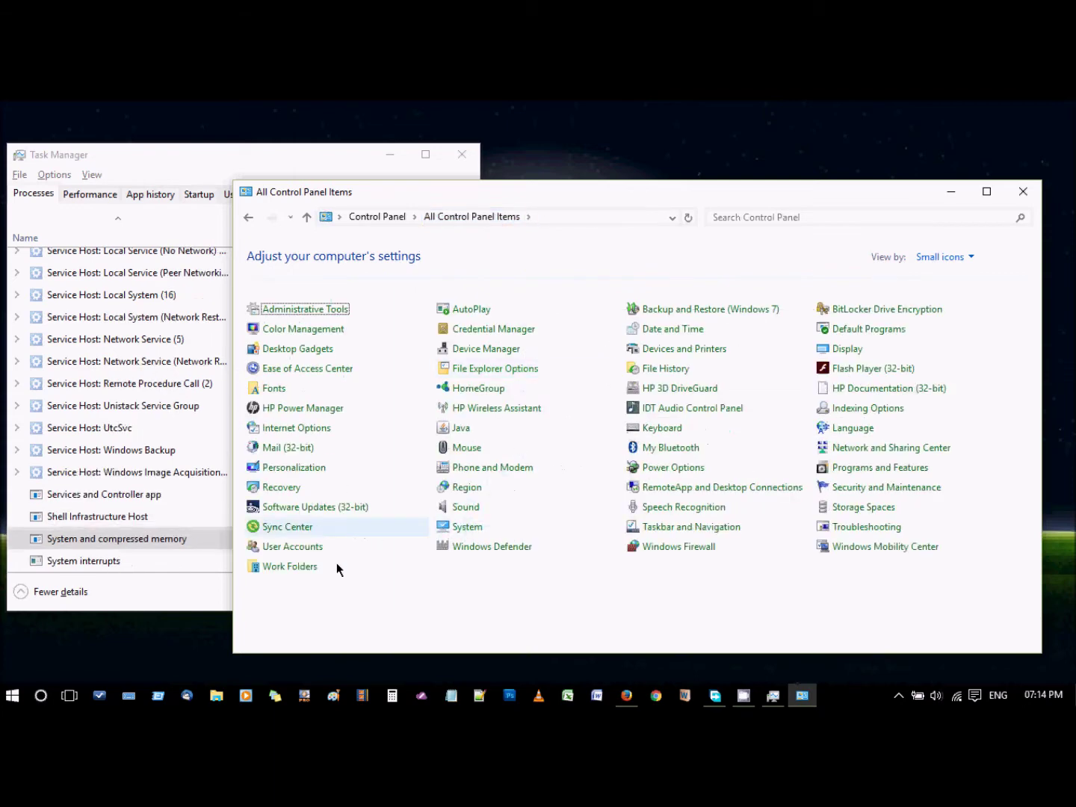
left_click(942, 256)
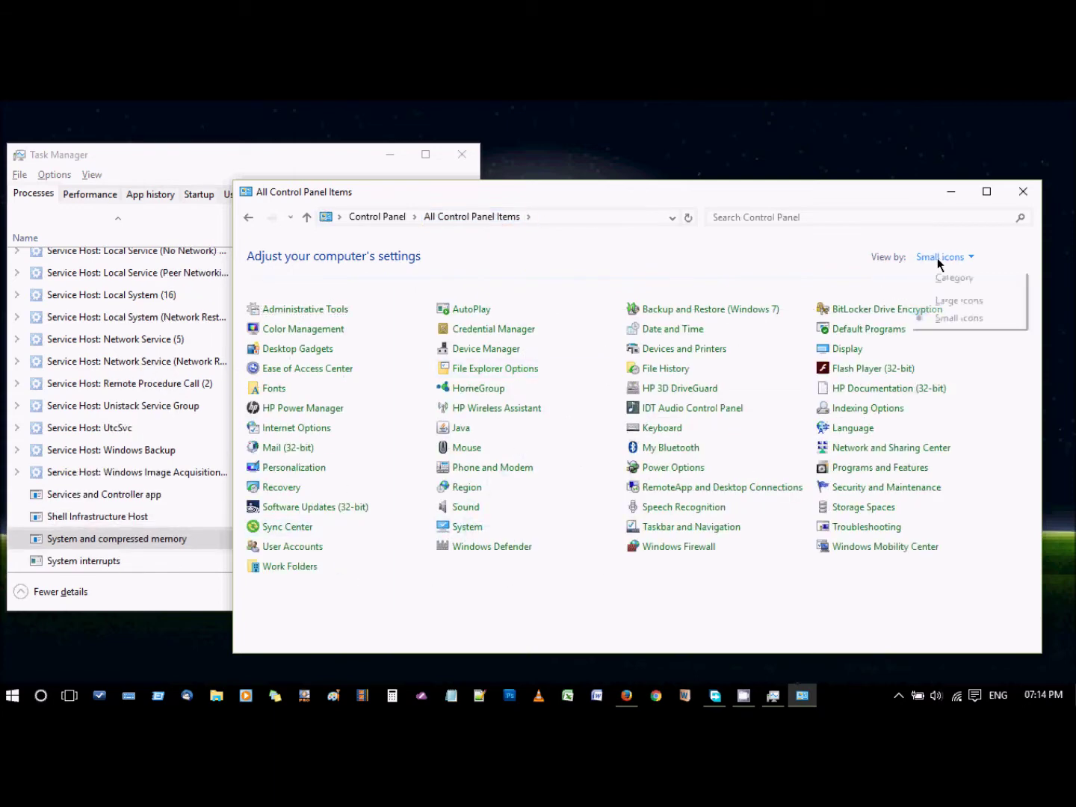
left_click(942, 318)
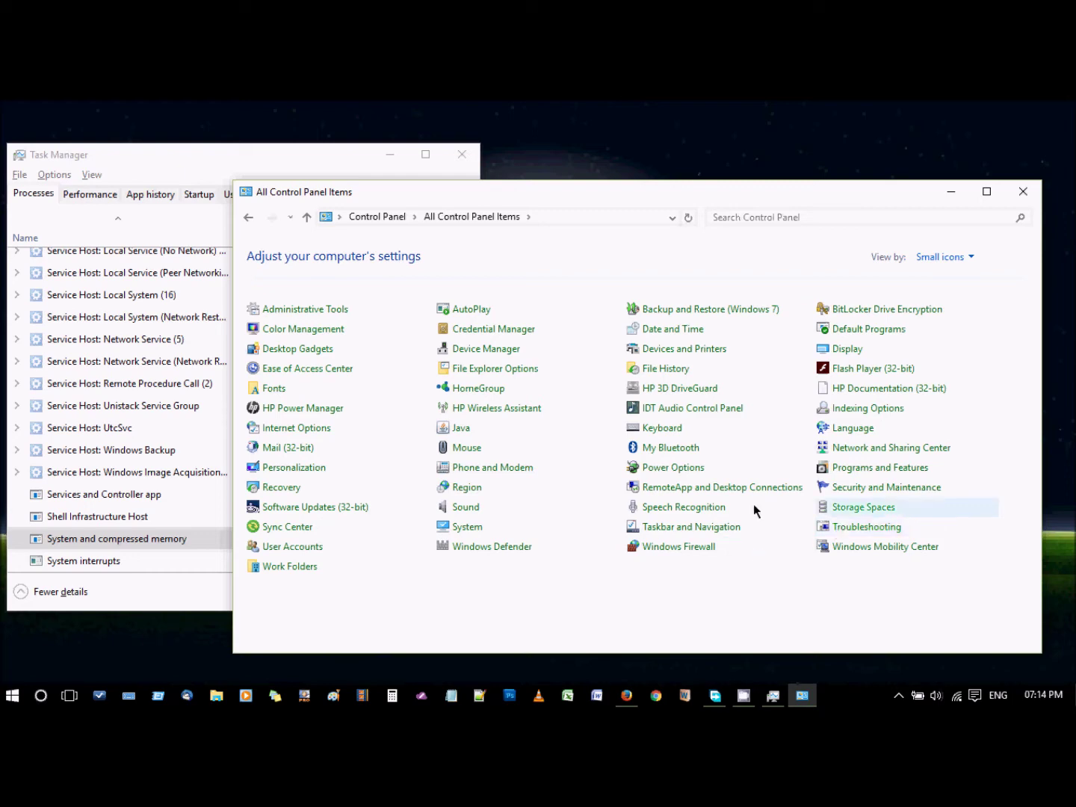
left_click(665, 467)
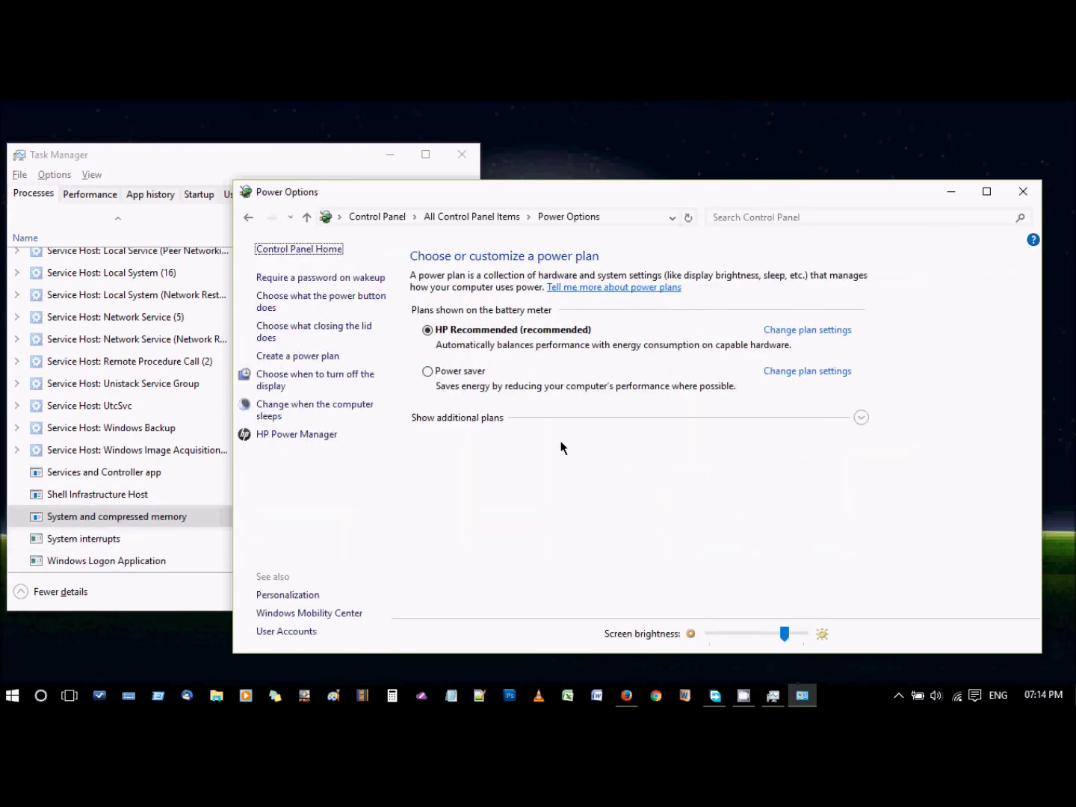
left_click(315, 329)
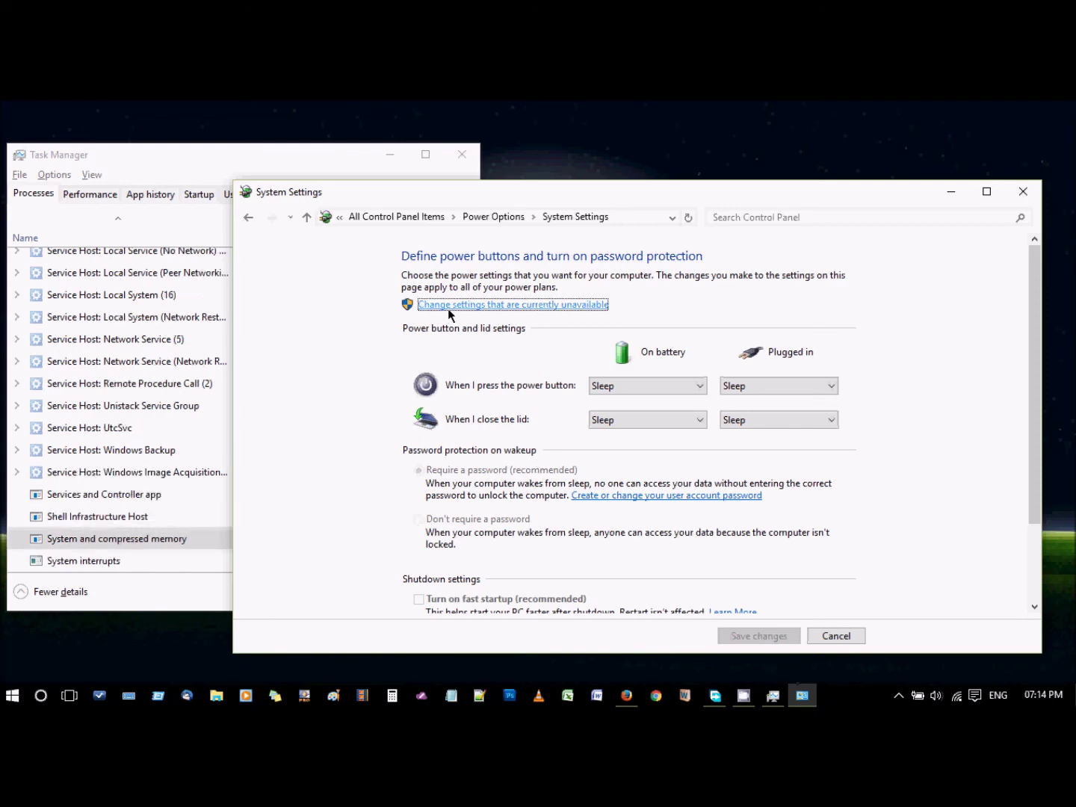
Unlock the greyed-out shutdown settings and untick Turn on fast startup.
left_click(530, 306)
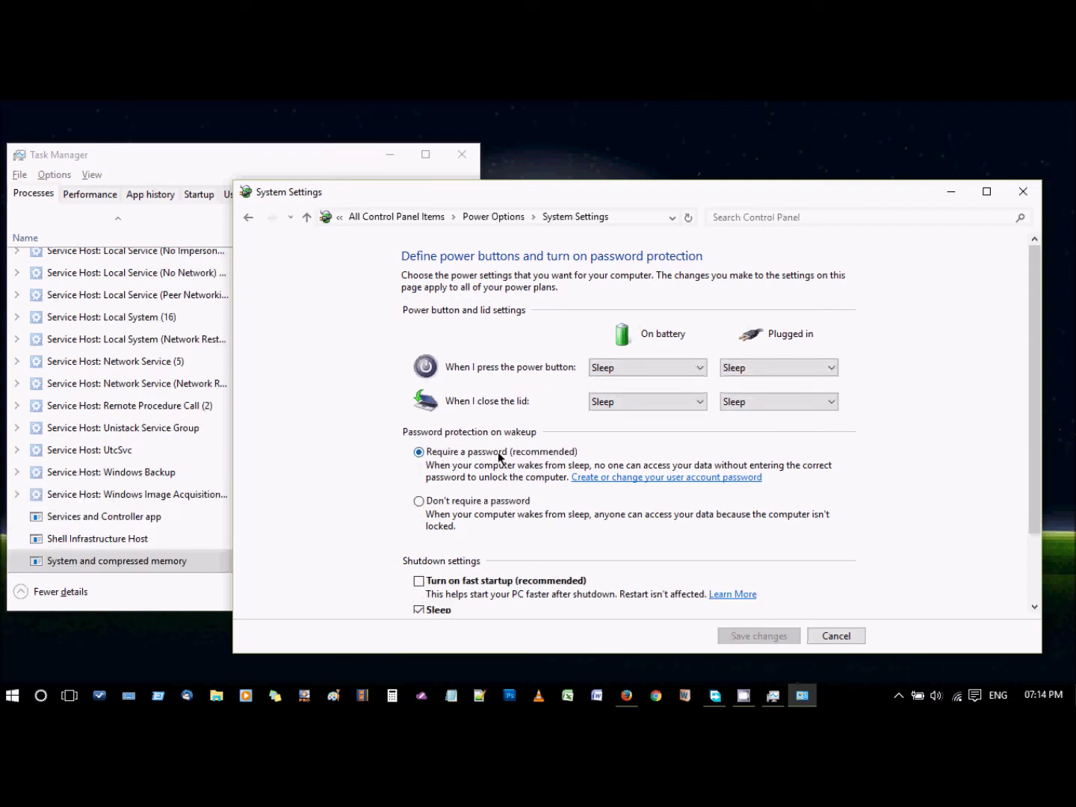
scroll(587, 527, "down", 2)
scroll(587, 529, "down", 1)
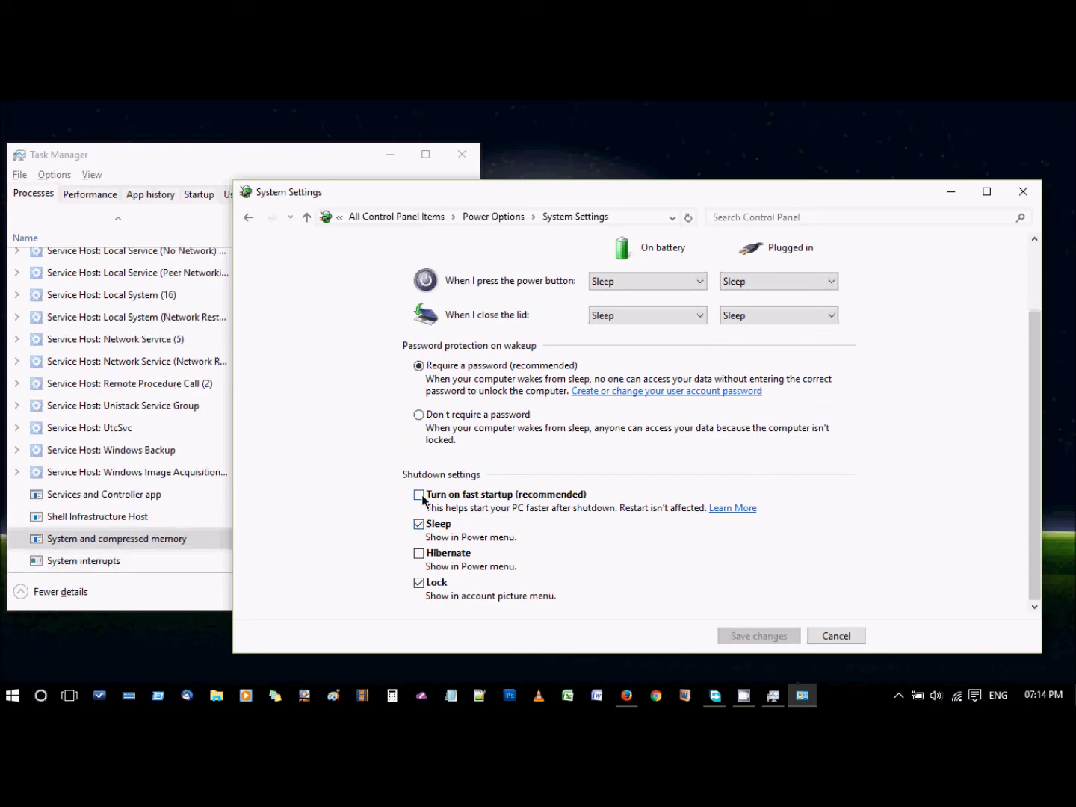
left_click_drag(616, 192, 737, 173)
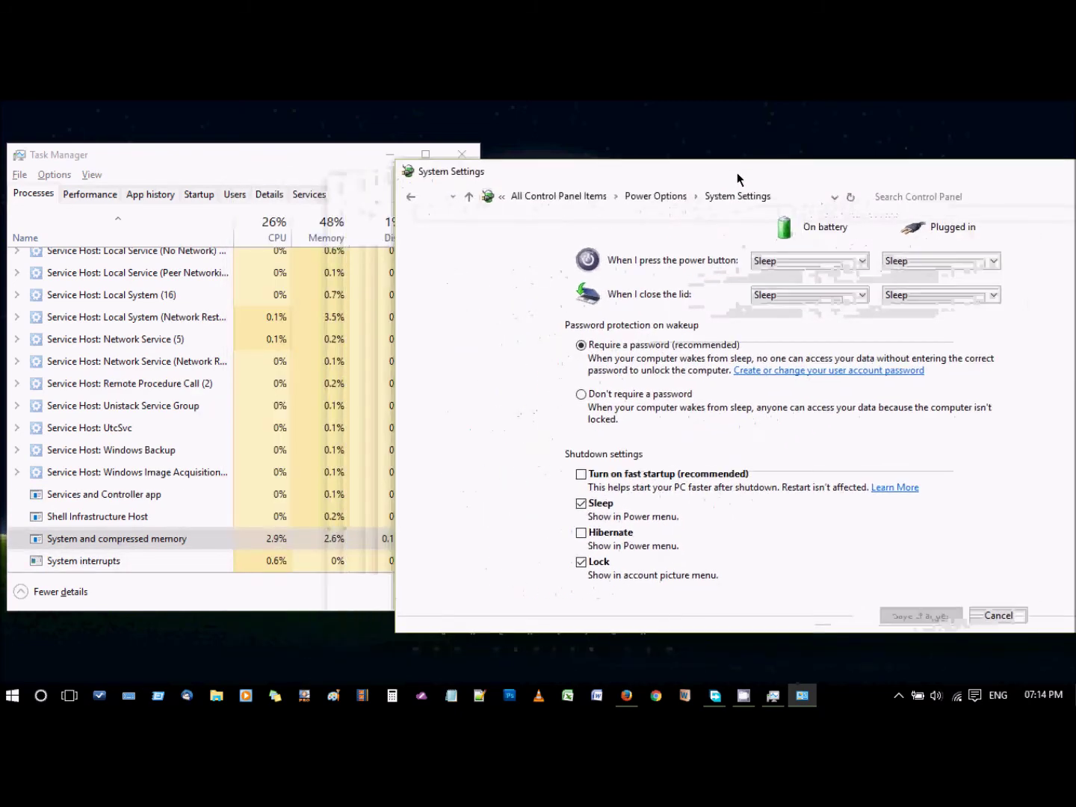
left_click(139, 541)
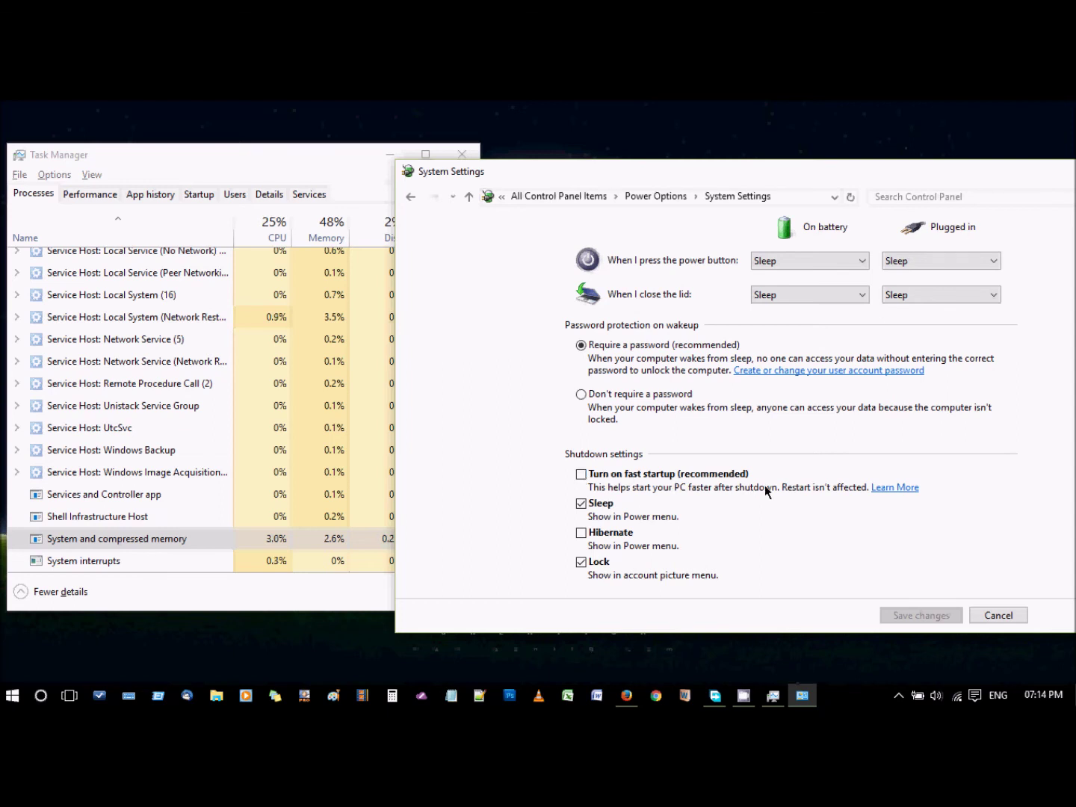
left_click(581, 475)
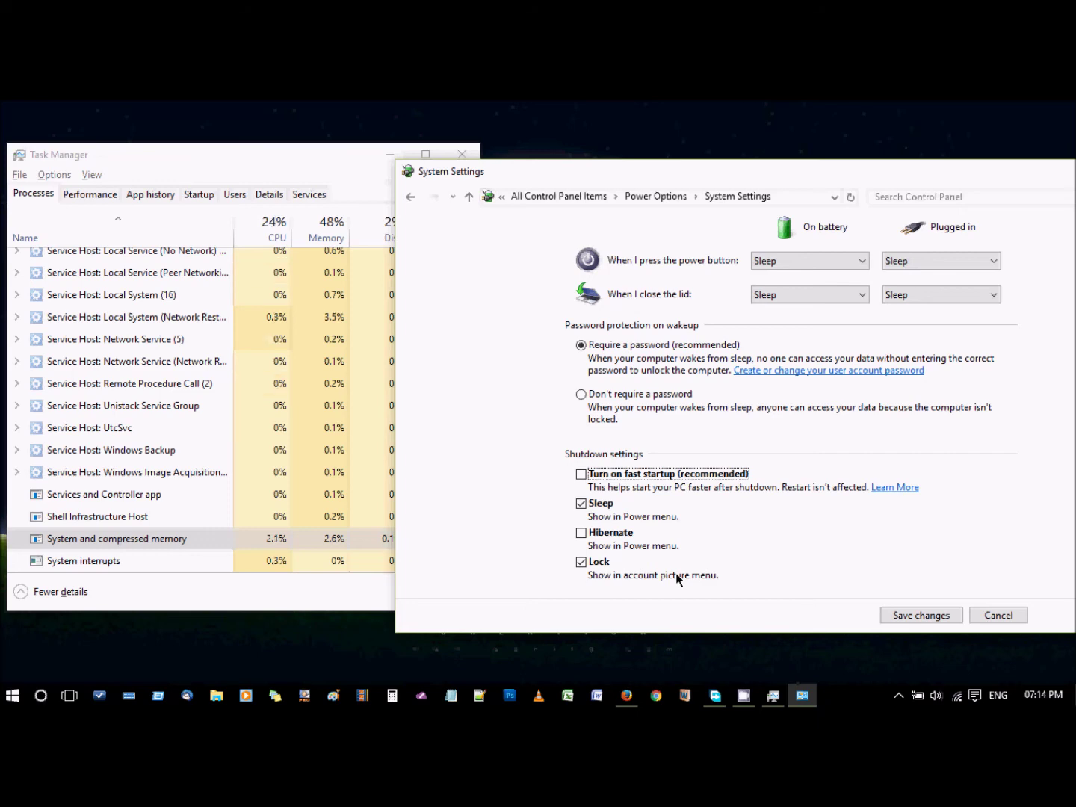
Toggle the Sleep power-menu option off and back on, leaving Task Manager in front.
left_click(140, 542)
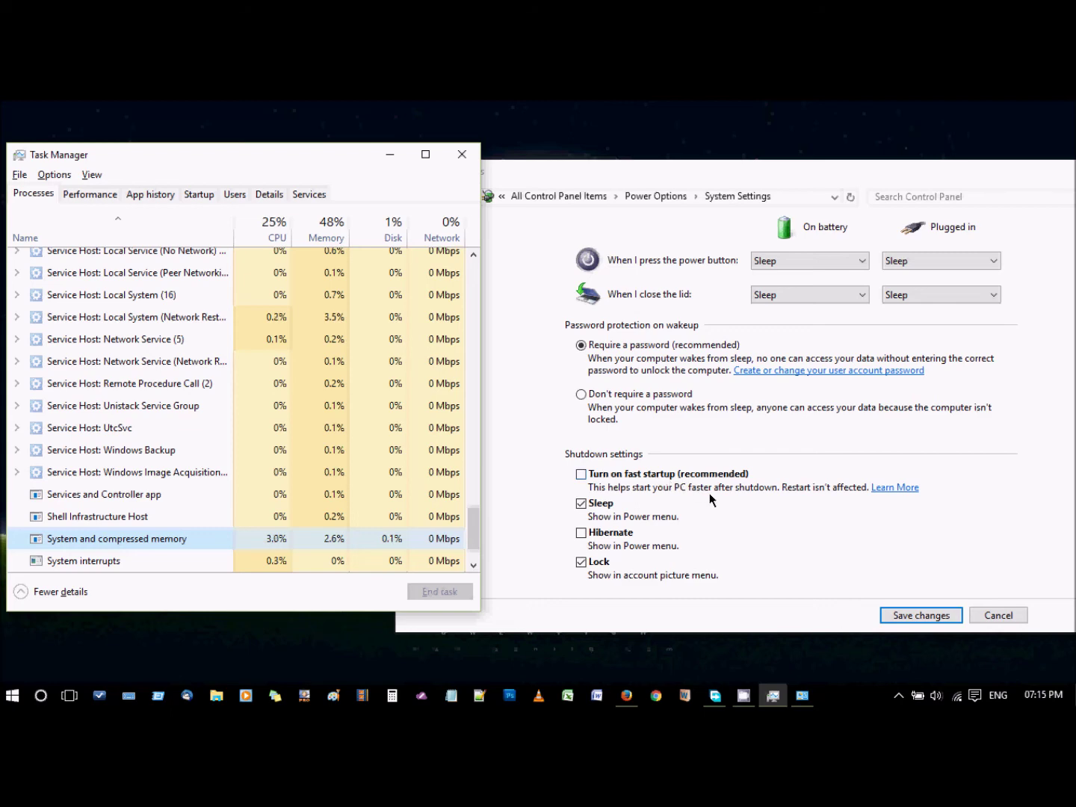
left_click(706, 502)
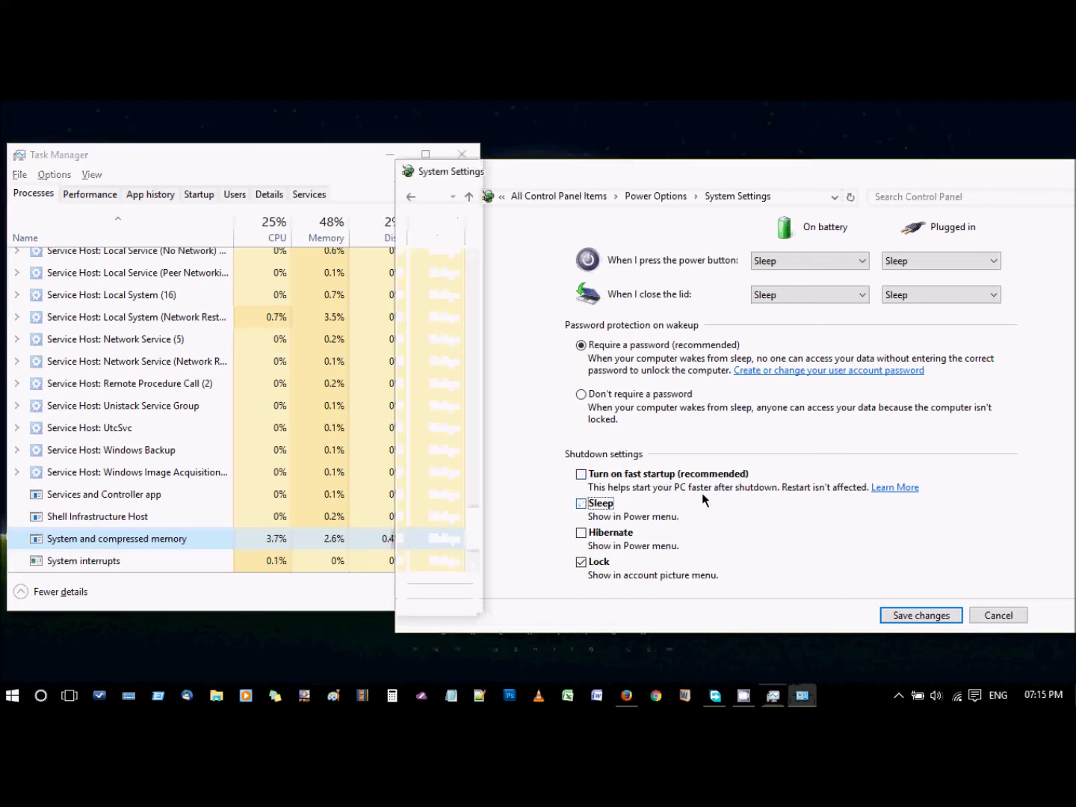
left_click(582, 503)
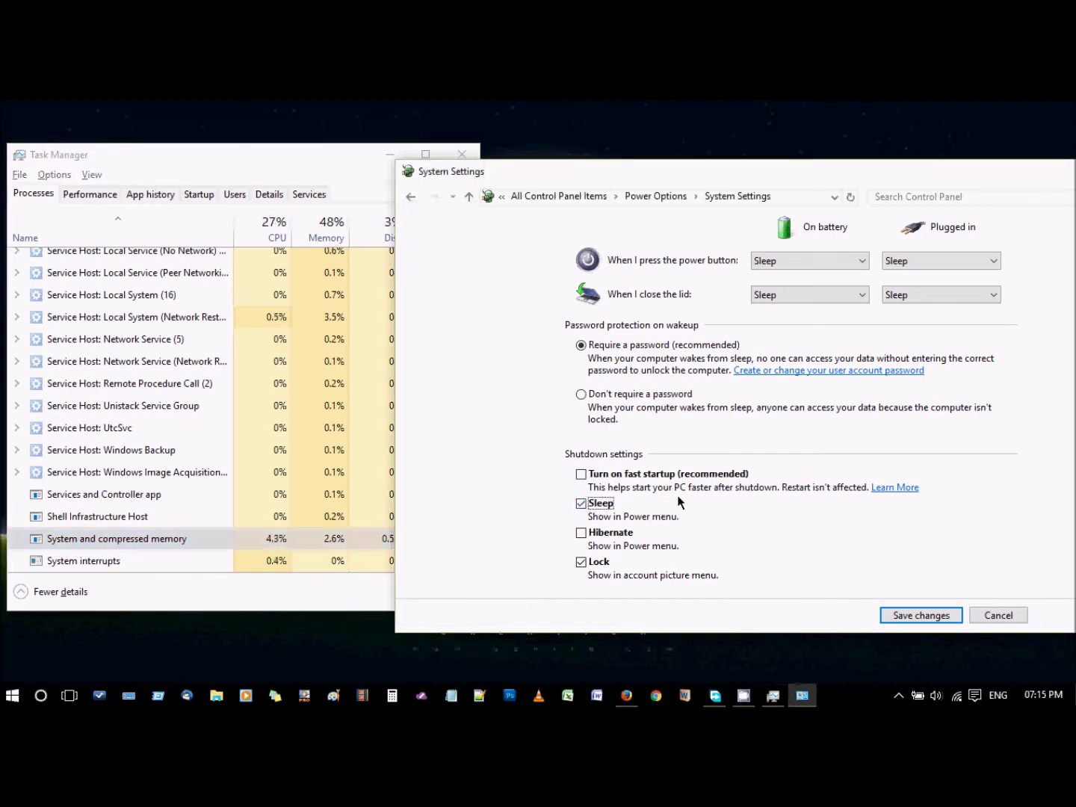
left_click(892, 490)
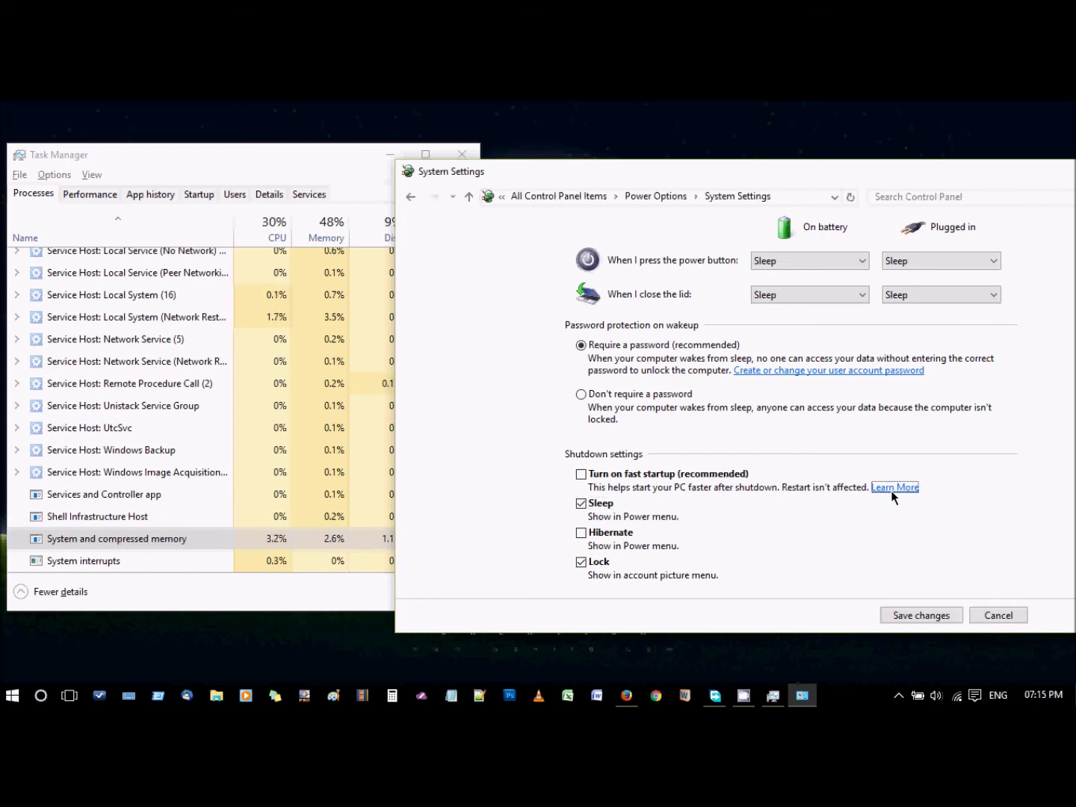
left_click(470, 380)
left_click_drag(470, 381, 474, 543)
Go to System and compressed memory in the Details list and widen the Description column.
right_click(106, 474)
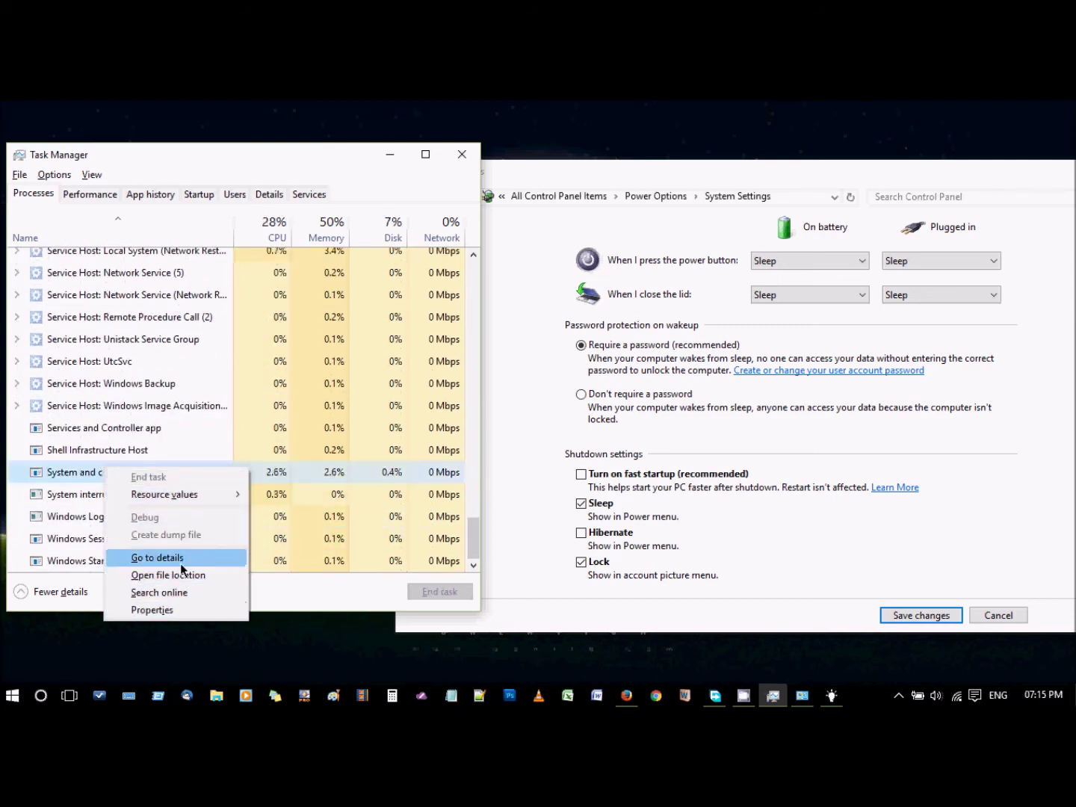
left_click(158, 558)
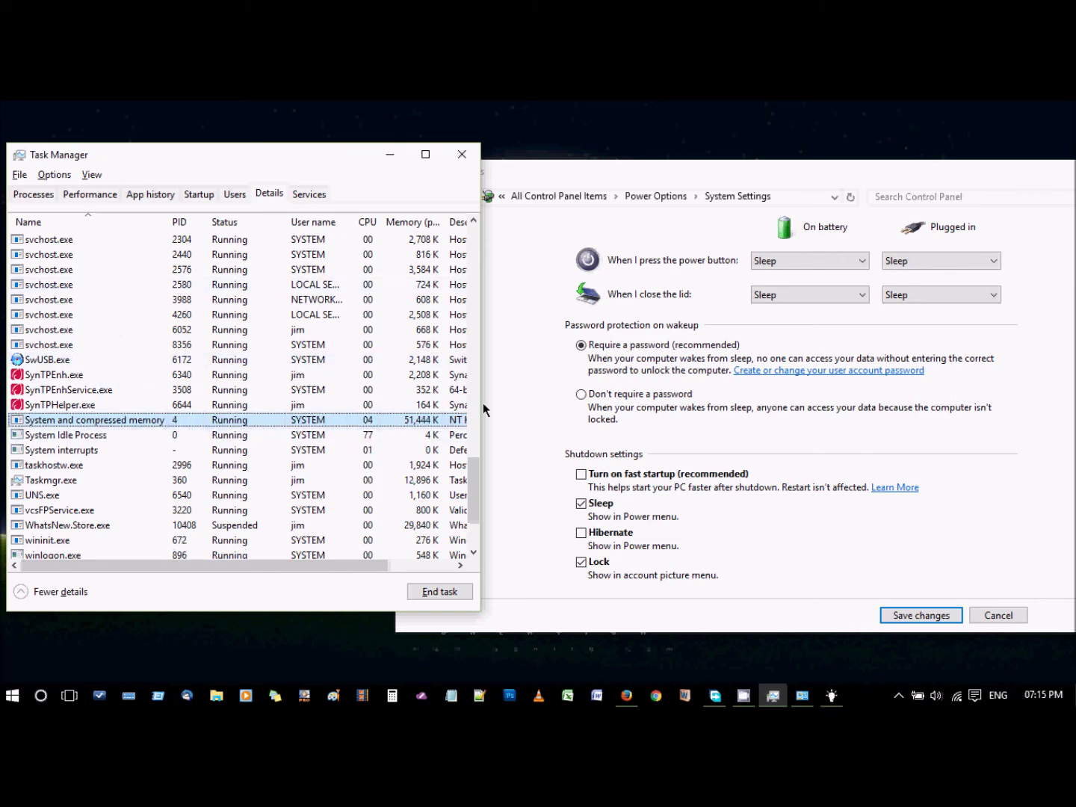
left_click_drag(480, 403, 700, 420)
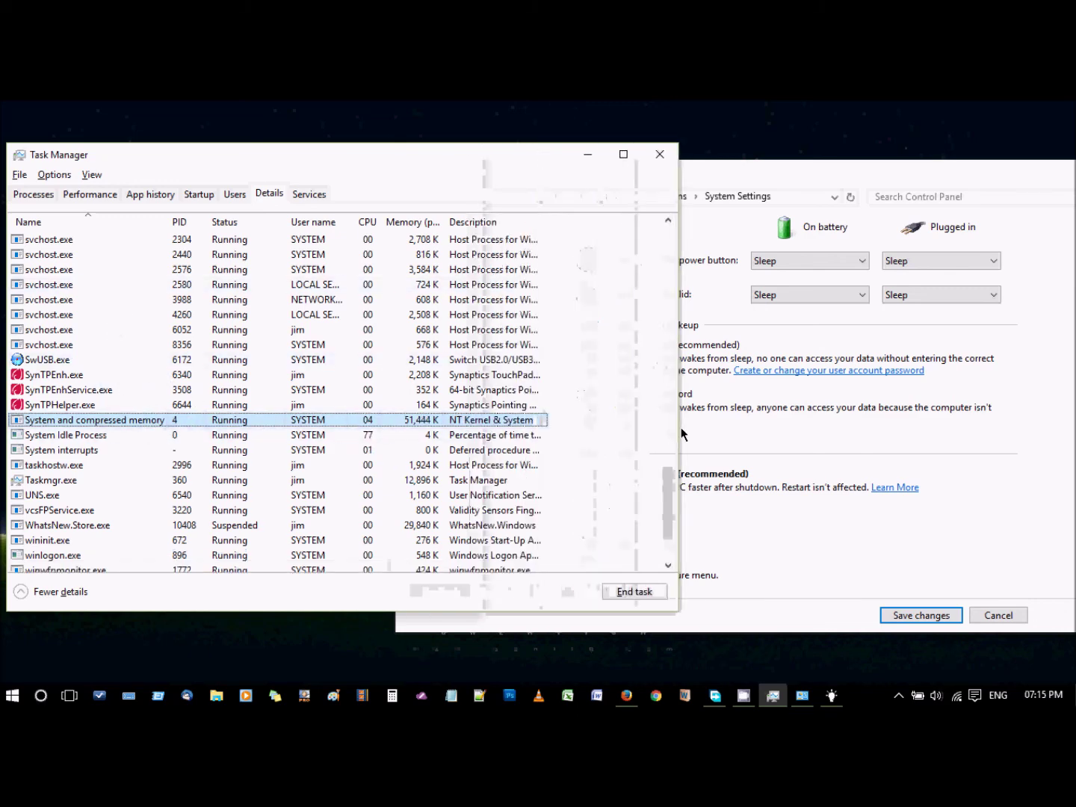
double_click(549, 221)
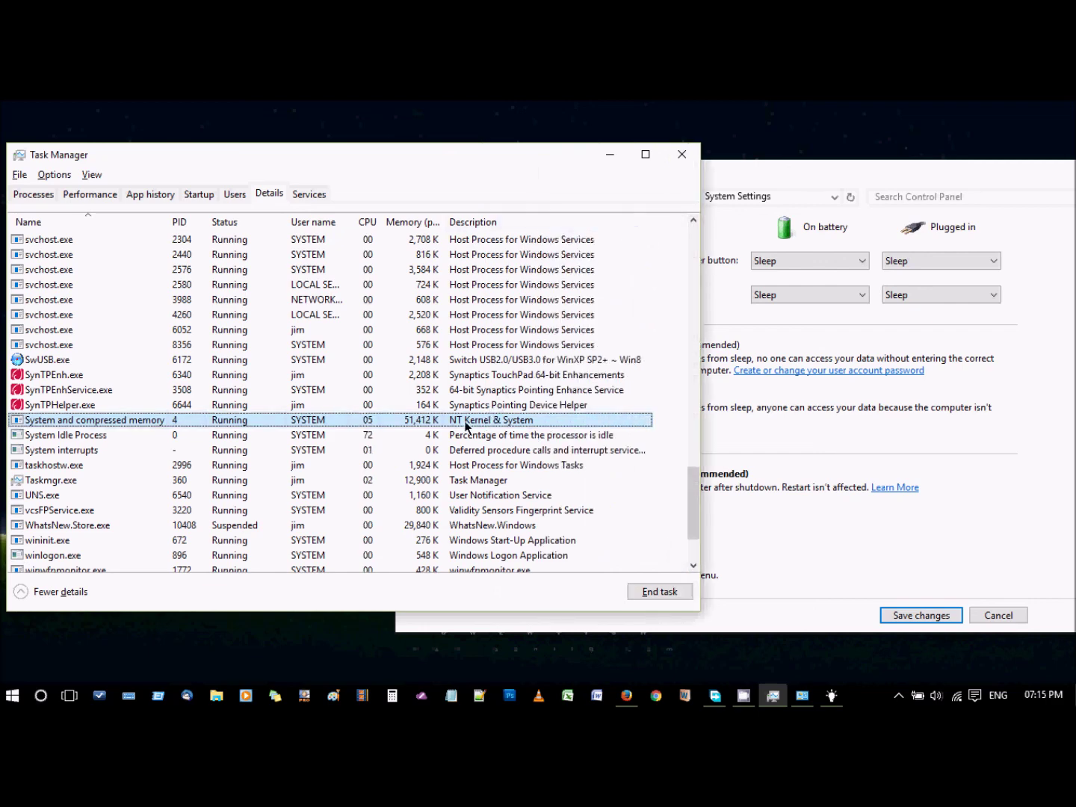
Open the file location of the process, the System32 folder holding ntoskrnl.exe.
right_click(106, 420)
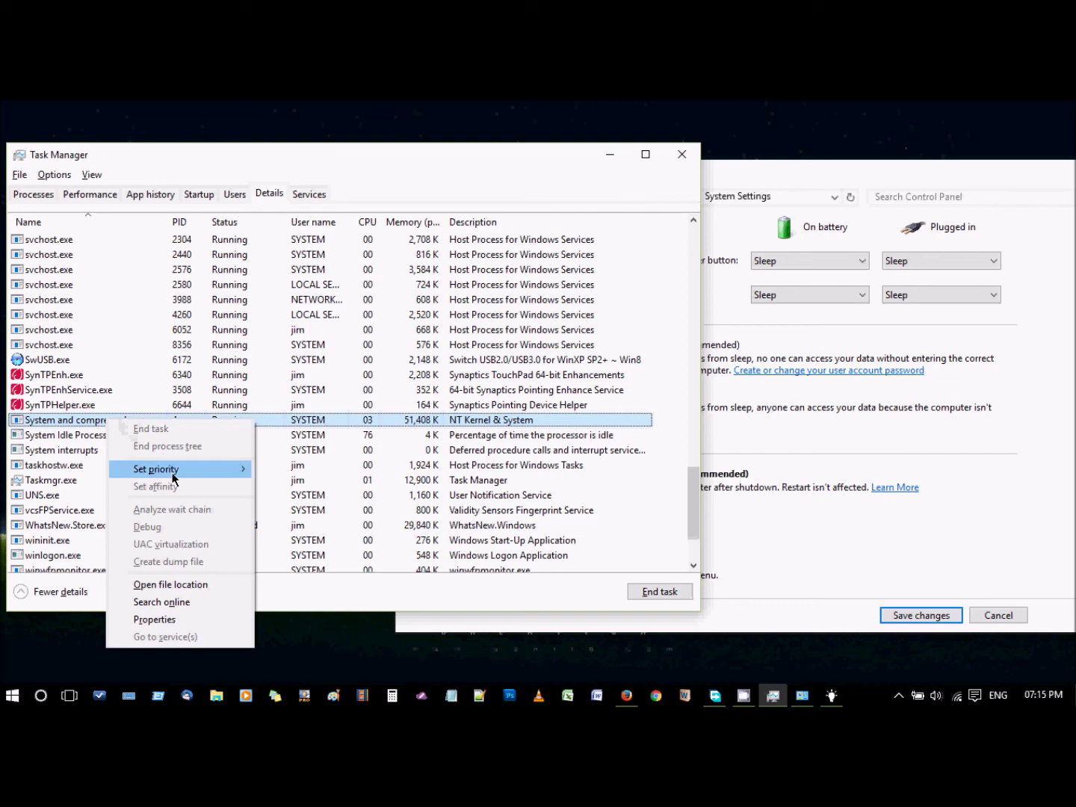
left_click(171, 584)
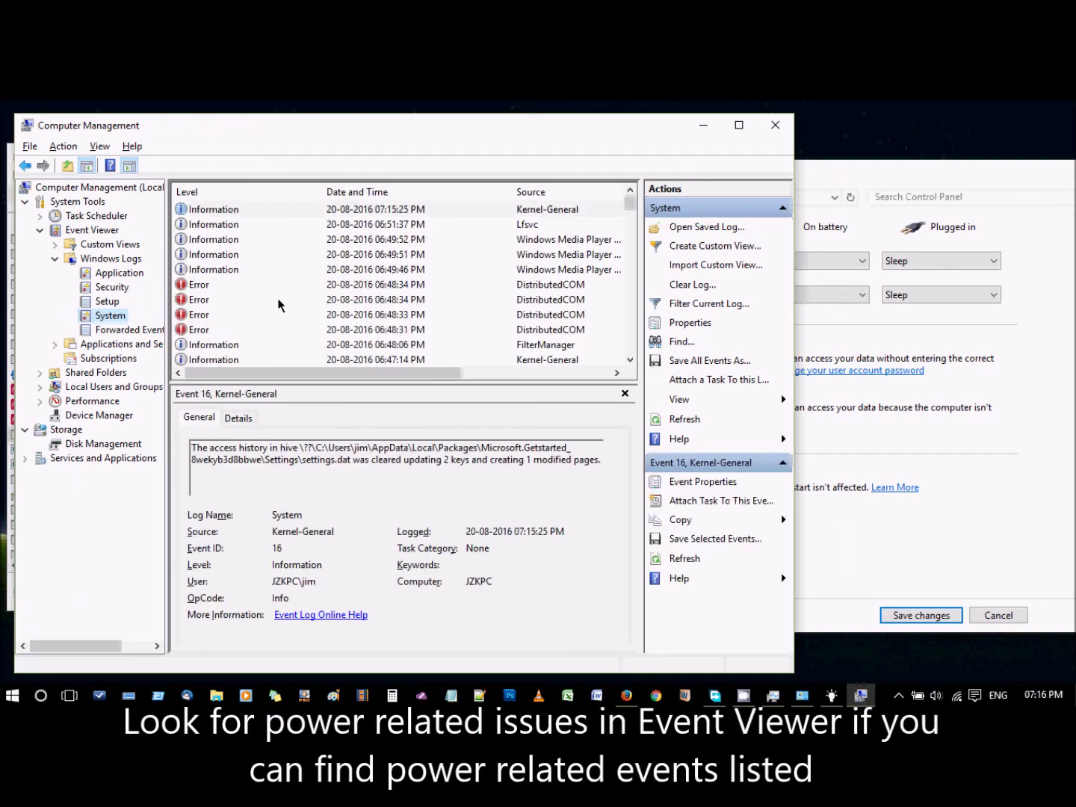
scroll(279, 303, "down", 3)
scroll(279, 303, "down", 3)
scroll(279, 302, "down", 3)
scroll(279, 303, "down", 3)
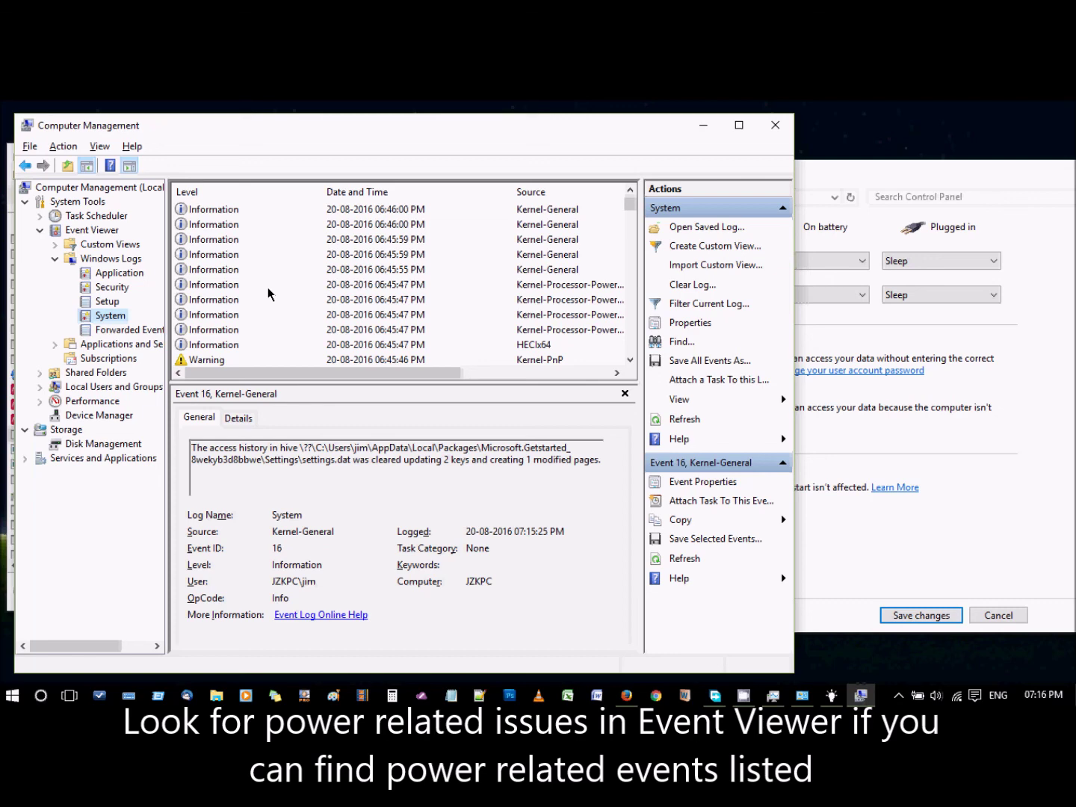
Inspect a Kernel-Processor-Power event in Event Viewer's System log.
left_click(268, 287)
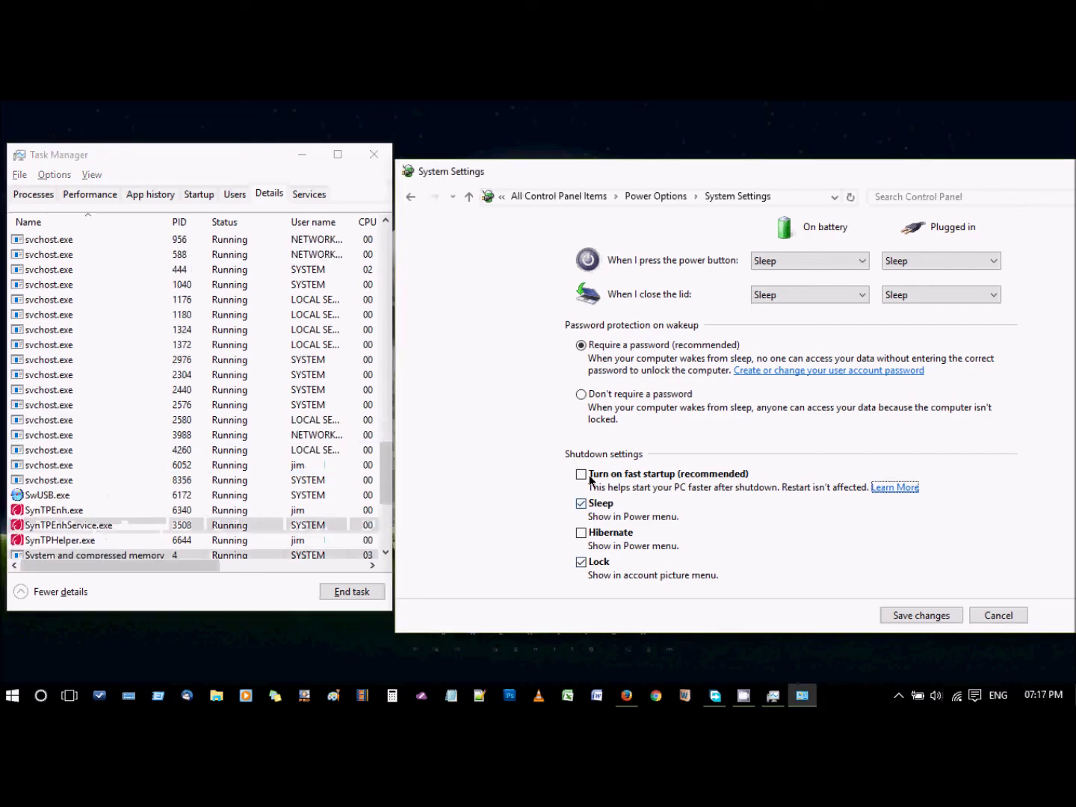
Save the fast startup change in System Settings, returning to the Power Options plan page.
left_click(554, 475)
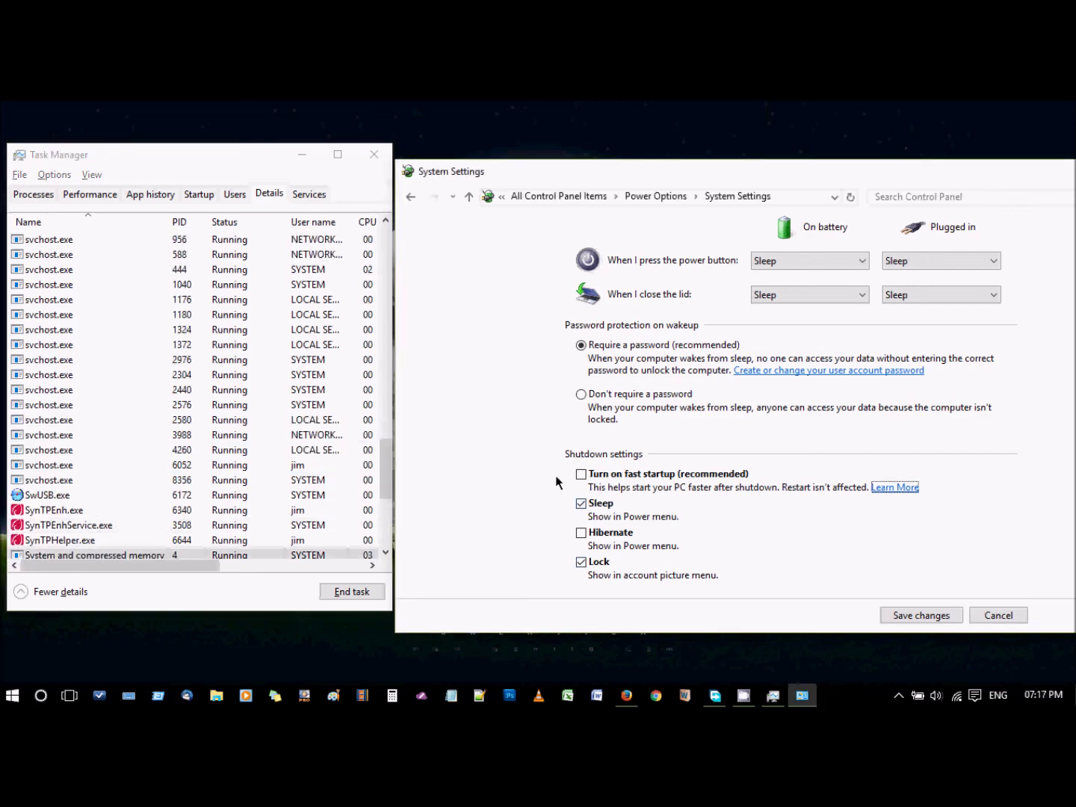
left_click(941, 617)
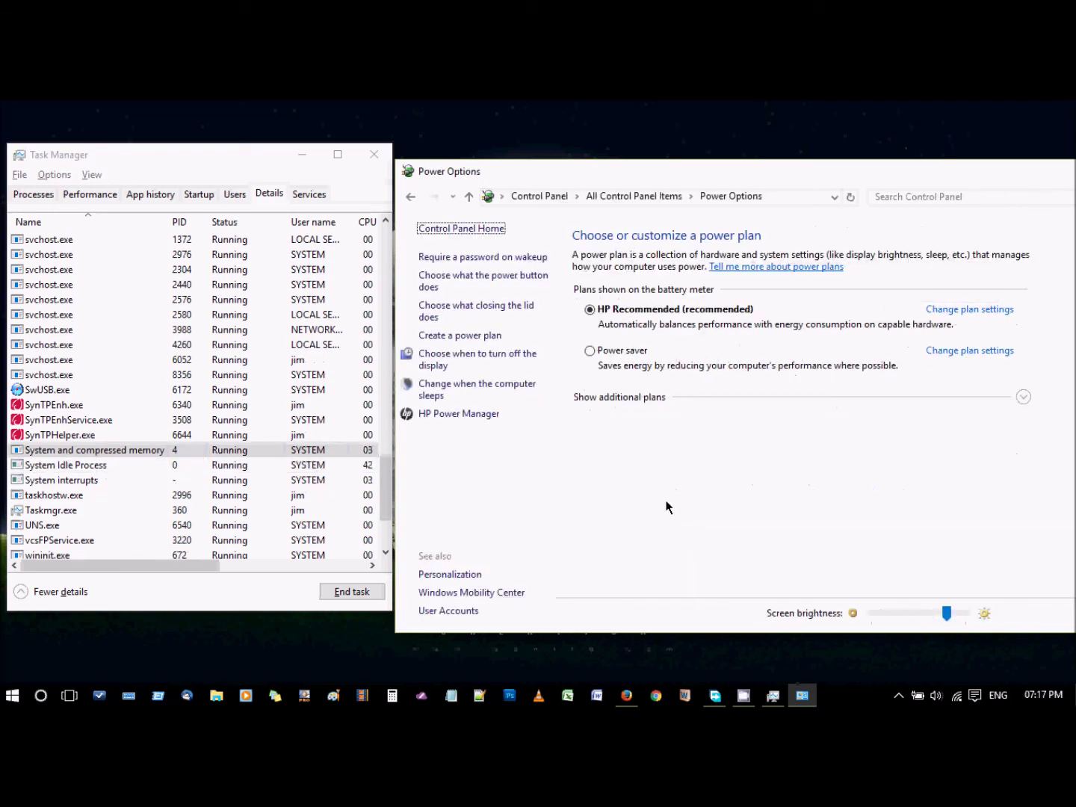